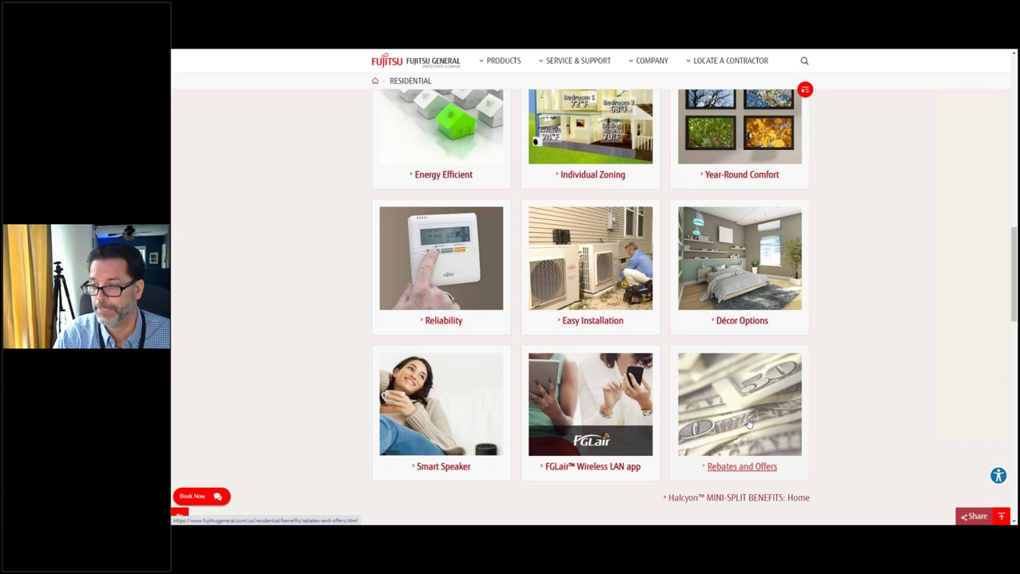
# Step: Look through the residential page's mini-split benefits, technology topics and Resource Center links, including Downloads
pyautogui.scroll(-1, 558, 421)
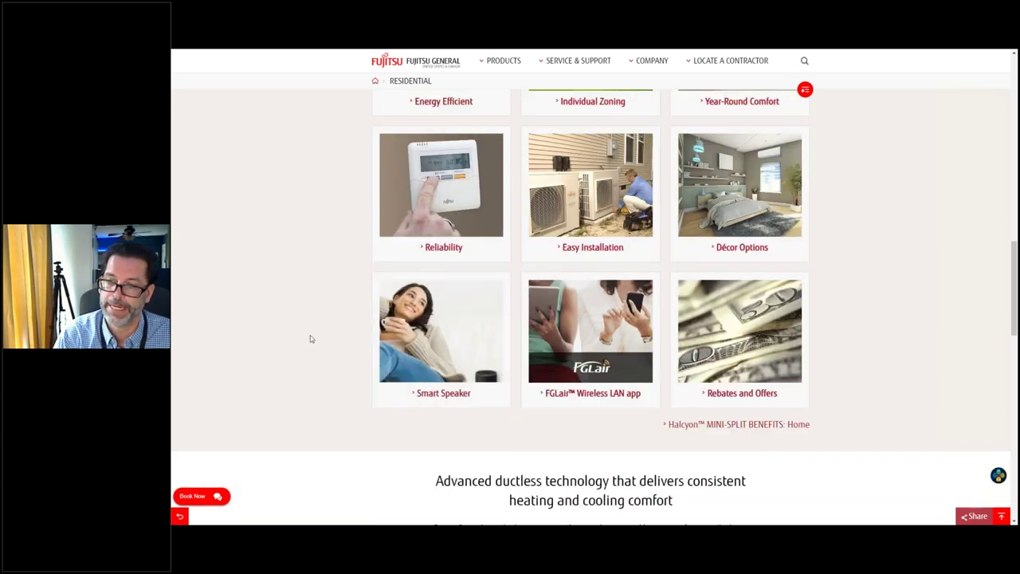
pyautogui.scroll(-1, 311, 339)
pyautogui.scroll(-2, 311, 339)
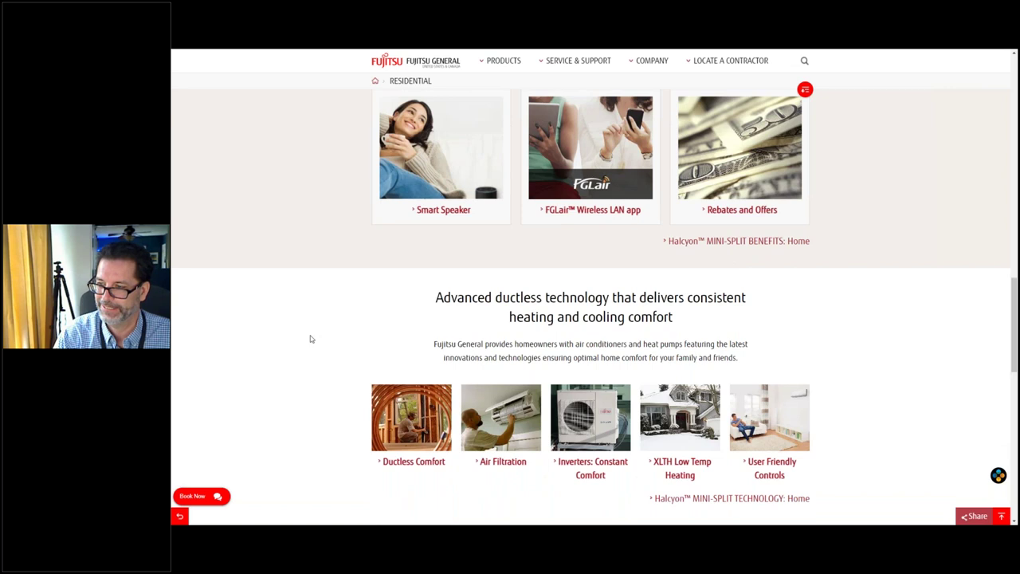
pyautogui.scroll(-4, 311, 339)
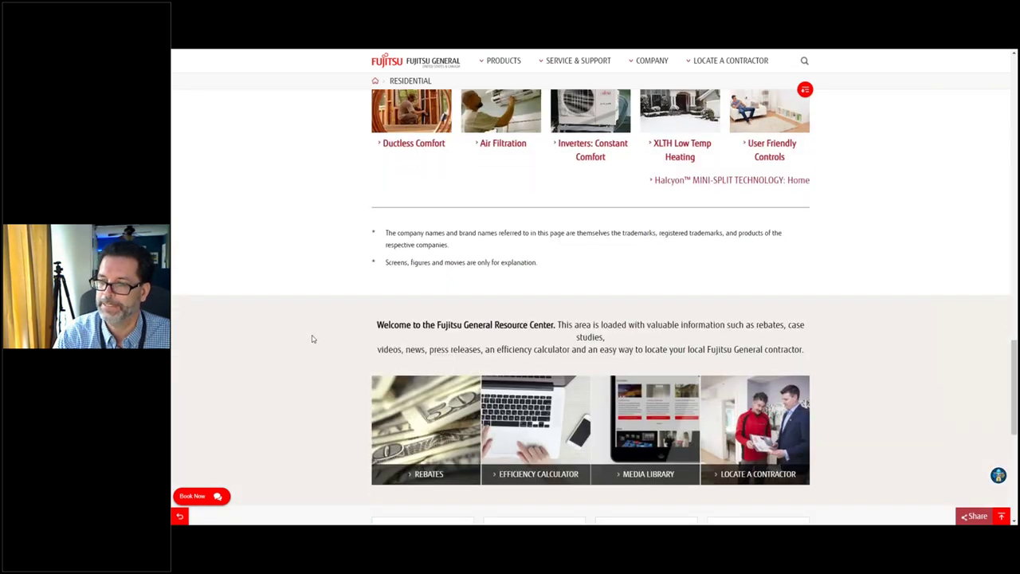
pyautogui.scroll(-1, 313, 339)
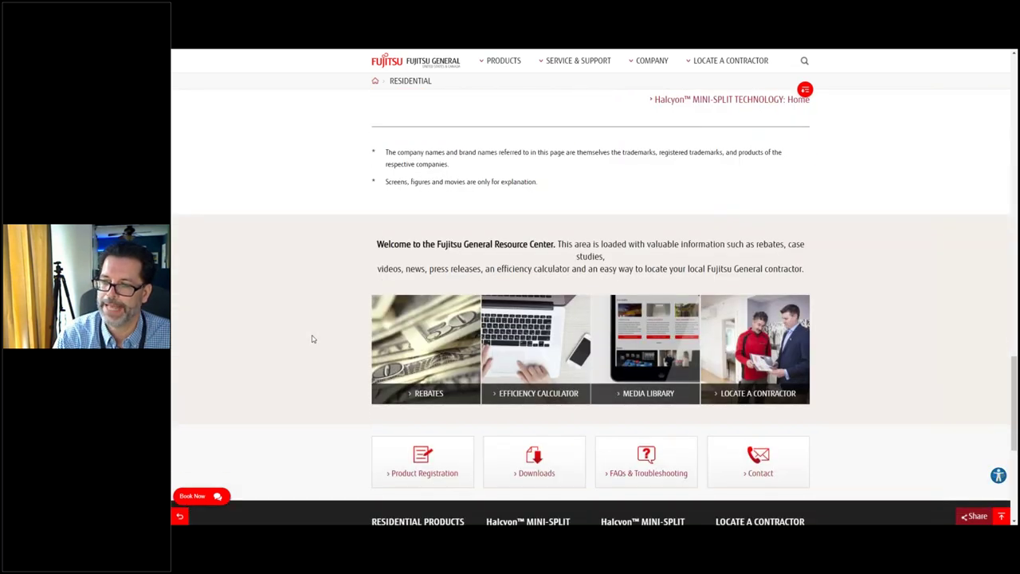
pyautogui.scroll(-1, 312, 339)
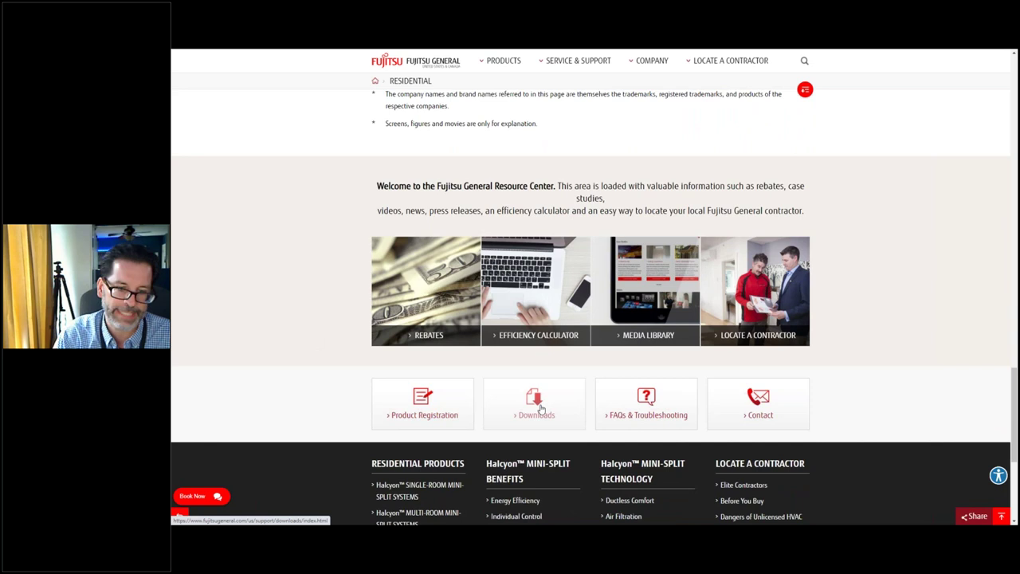
pyautogui.scroll(-1, 541, 409)
pyautogui.scroll(-1, 541, 409)
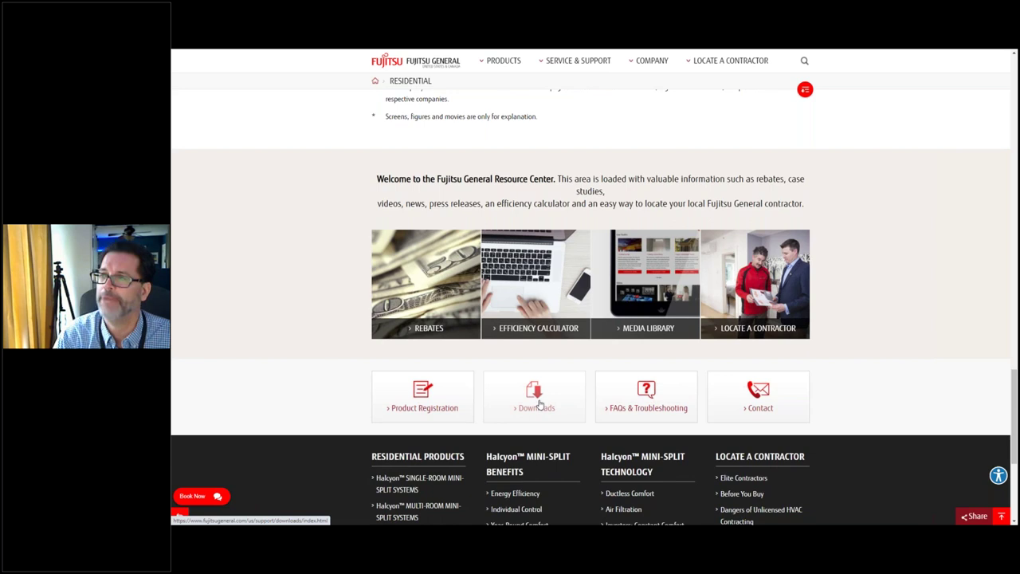
pyautogui.scroll(10, 541, 407)
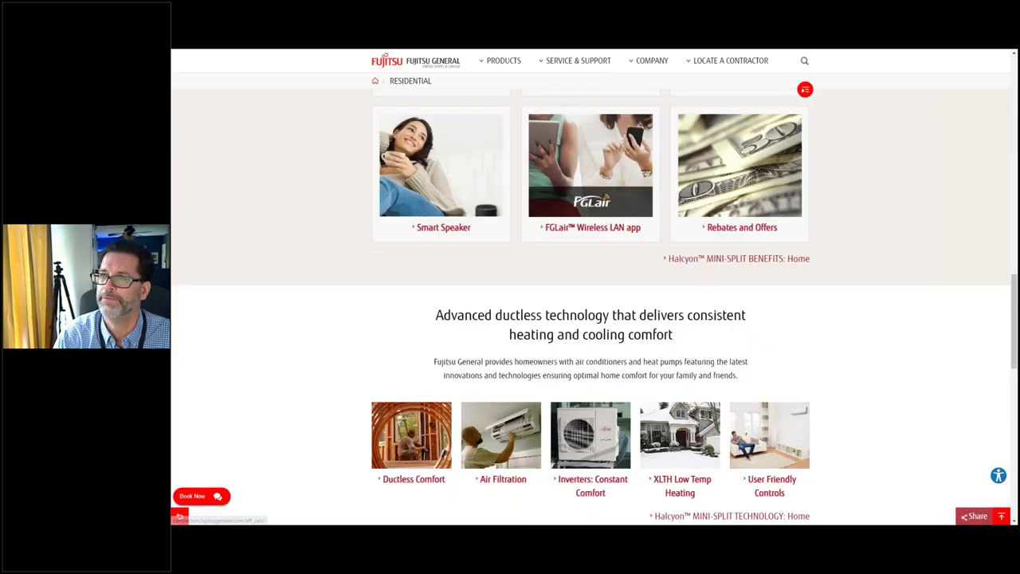
pyautogui.scroll(10, 252, 100)
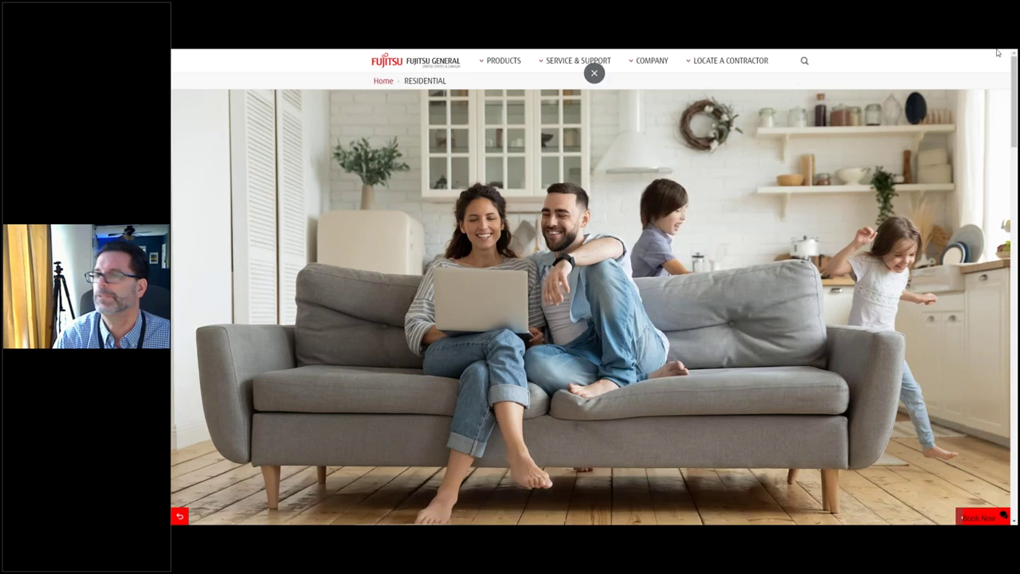
# Step: Exit the full-screen view, return to the Fujitsu General home page and open the Contractor Toolbox login
pyautogui.press('F11')
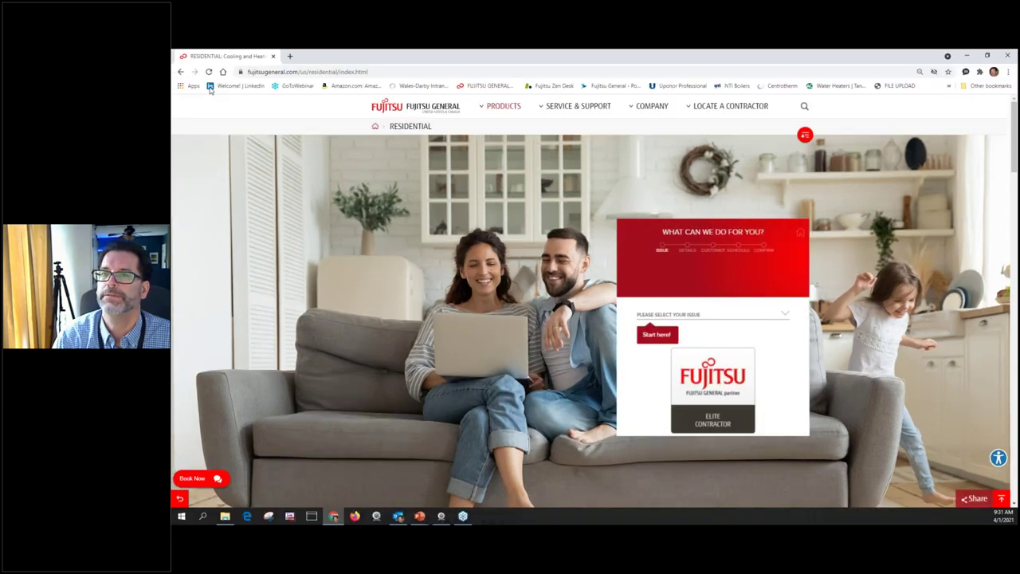
pyautogui.click(182, 72)
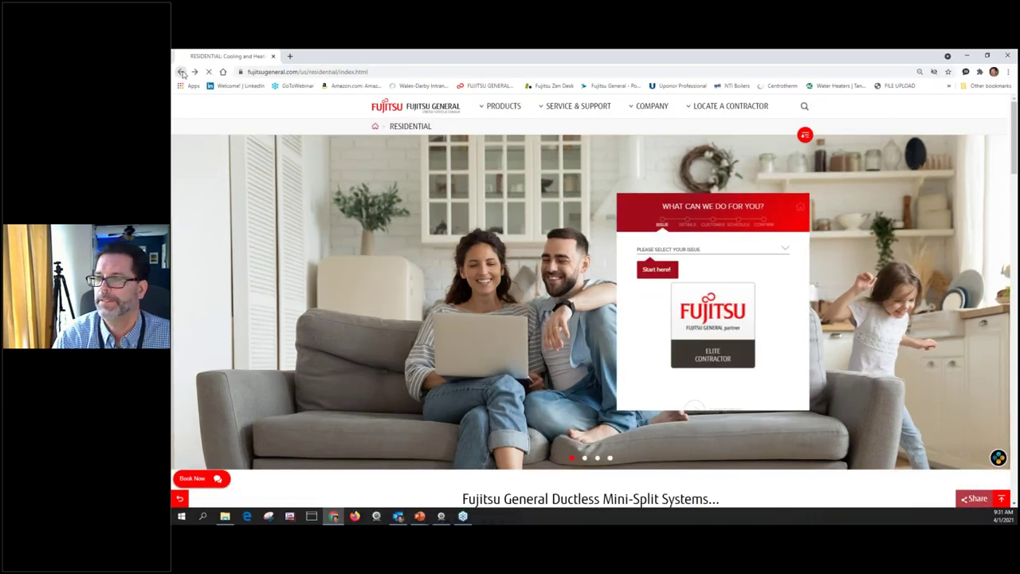
pyautogui.scroll(-3, 558, 386)
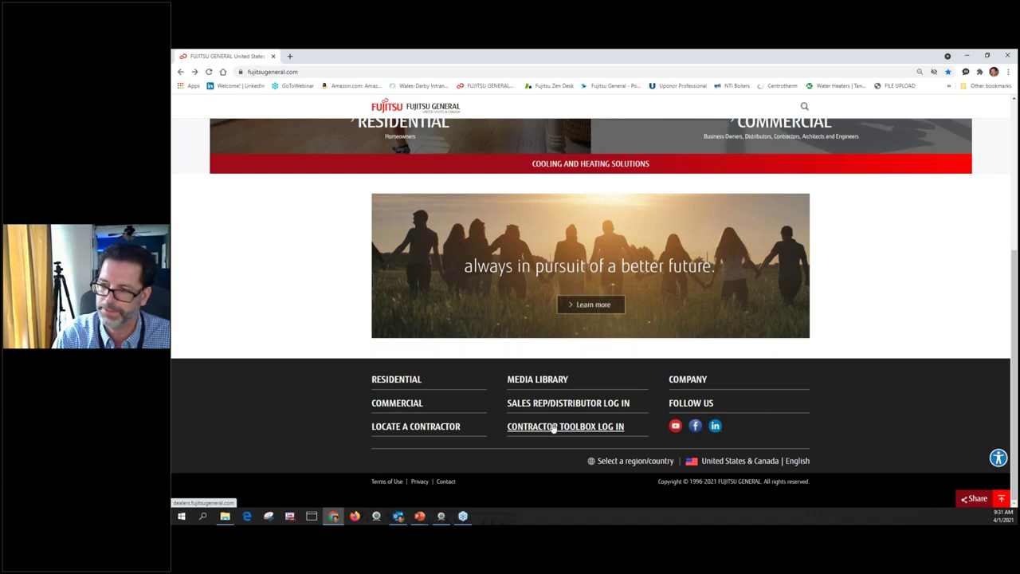
pyautogui.click(555, 429)
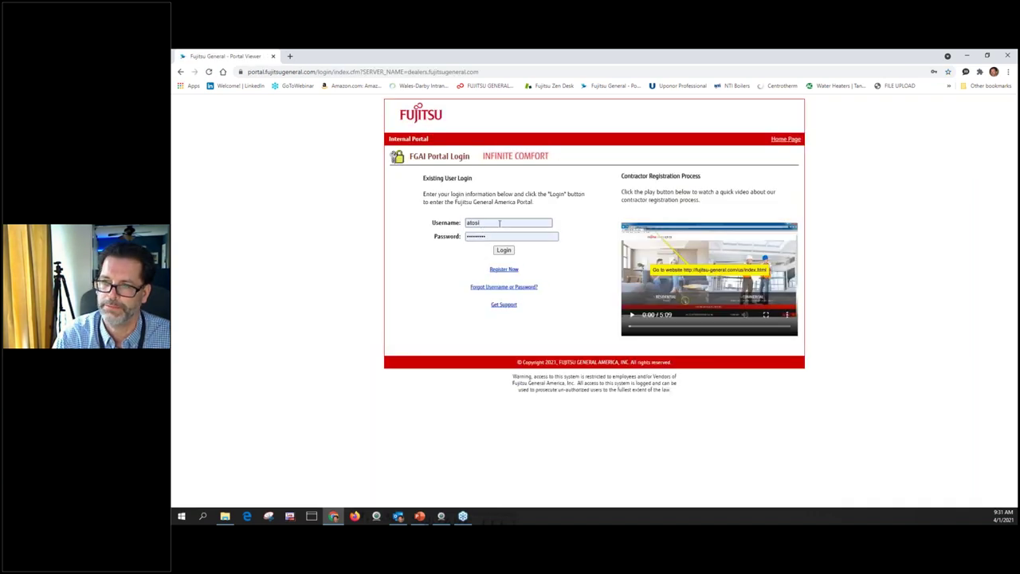
# Step: Log in to the portal with the prefilled credentials and open the Load Calculator
pyautogui.click(504, 250)
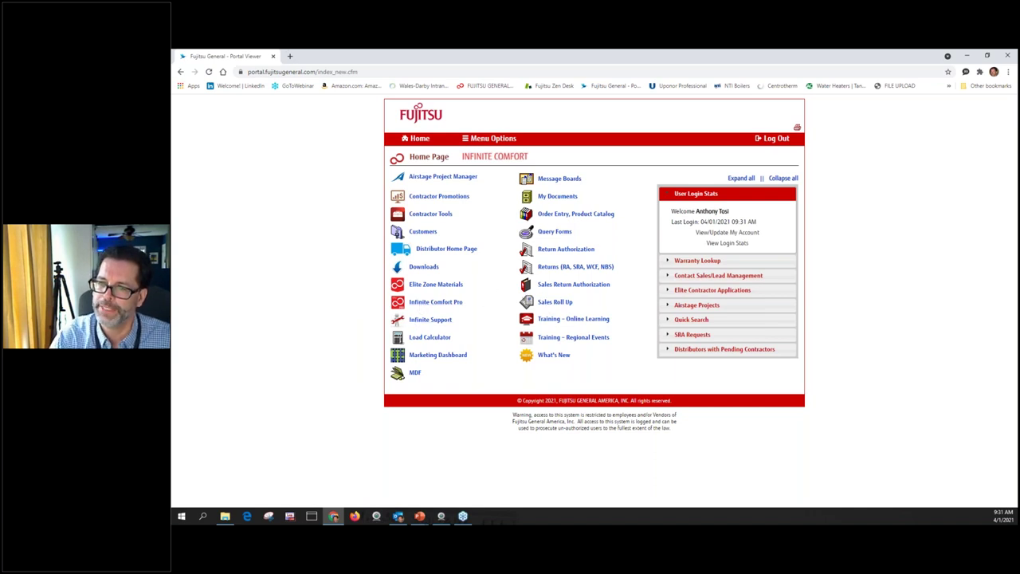
pyautogui.click(424, 340)
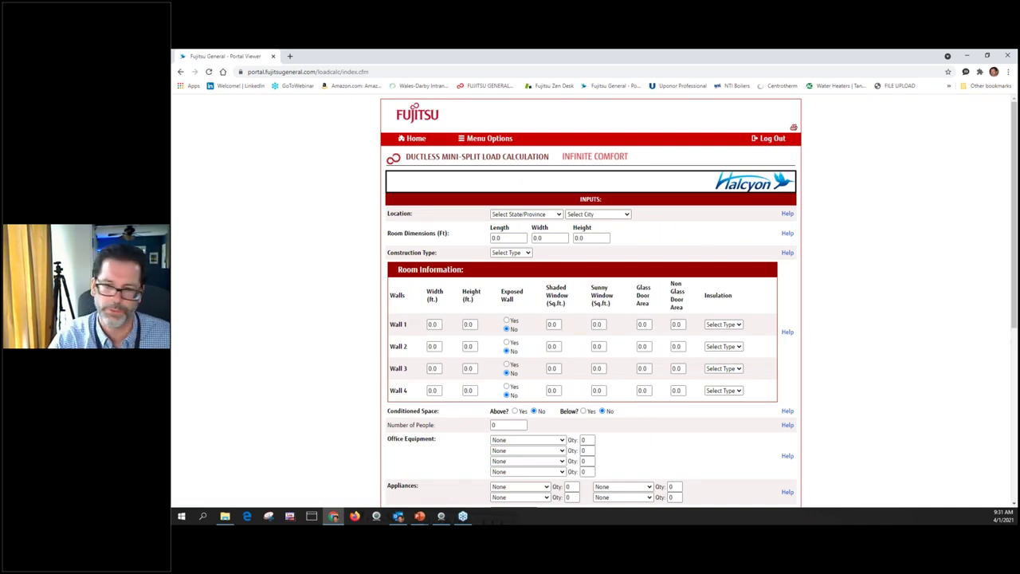
# Step: Set the load calculation's location to Central Islip, New York
pyautogui.click(559, 215)
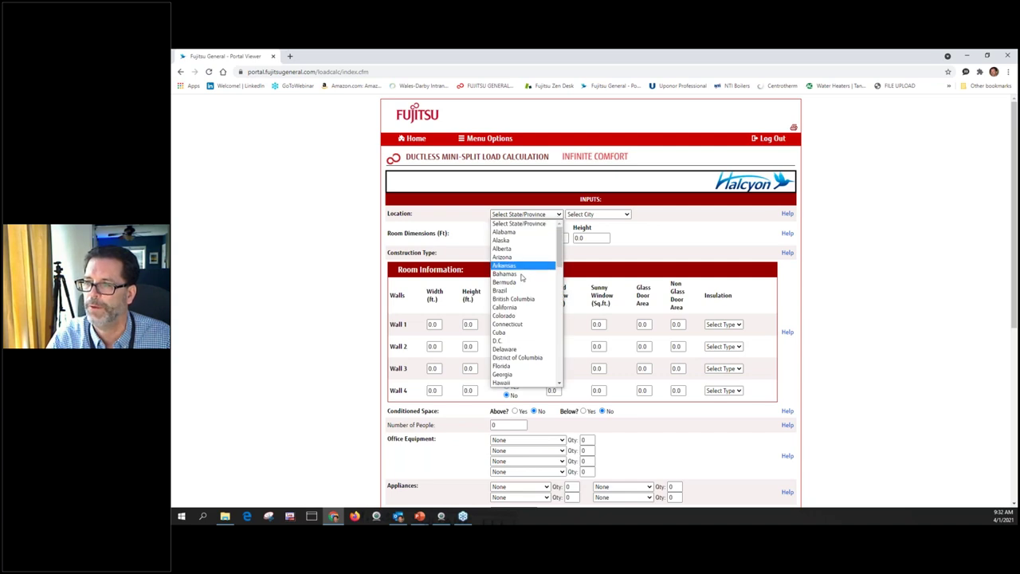
pyautogui.scroll(-5, 519, 303)
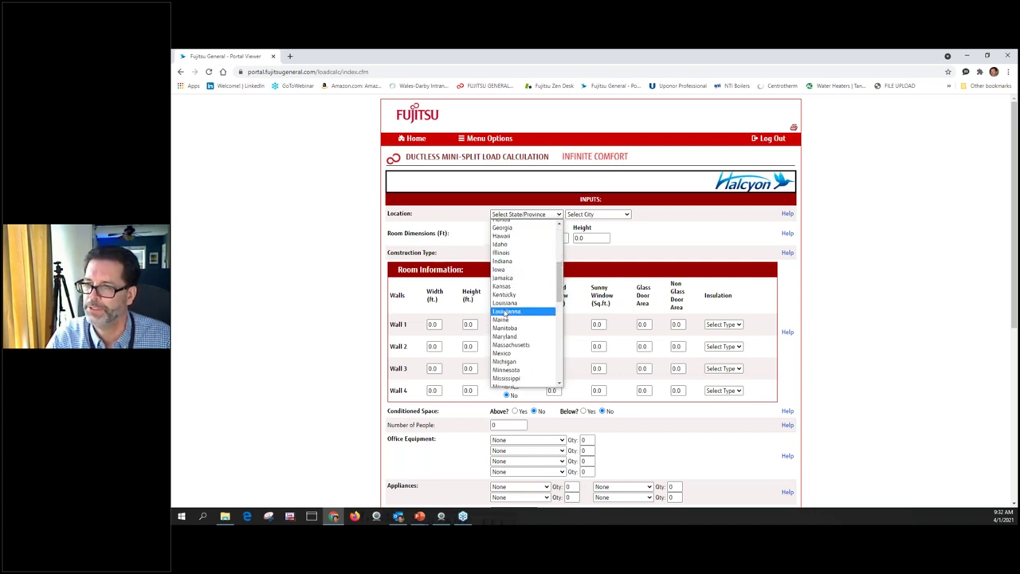
pyautogui.scroll(-5, 506, 361)
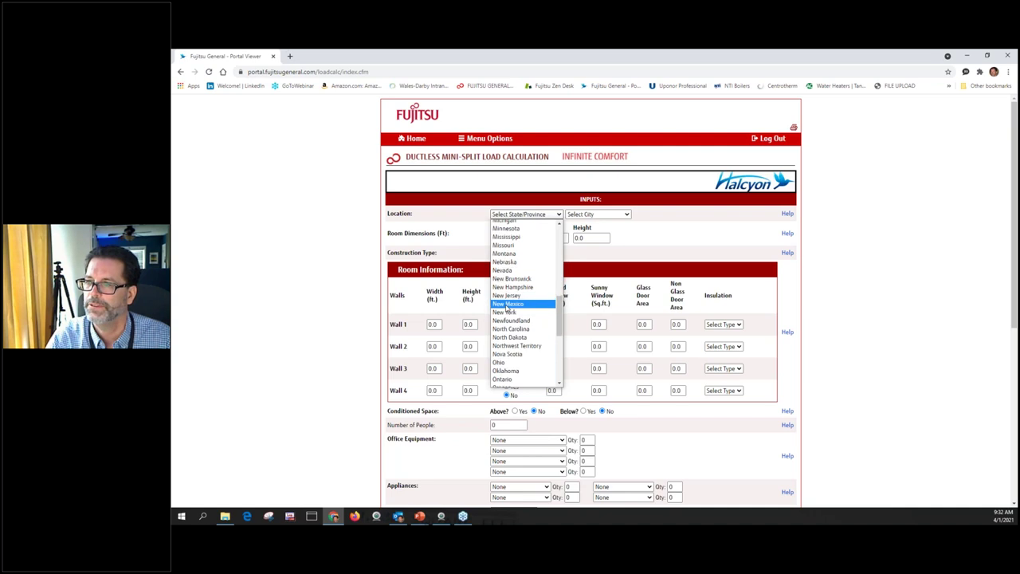
pyautogui.click(505, 316)
pyautogui.click(628, 216)
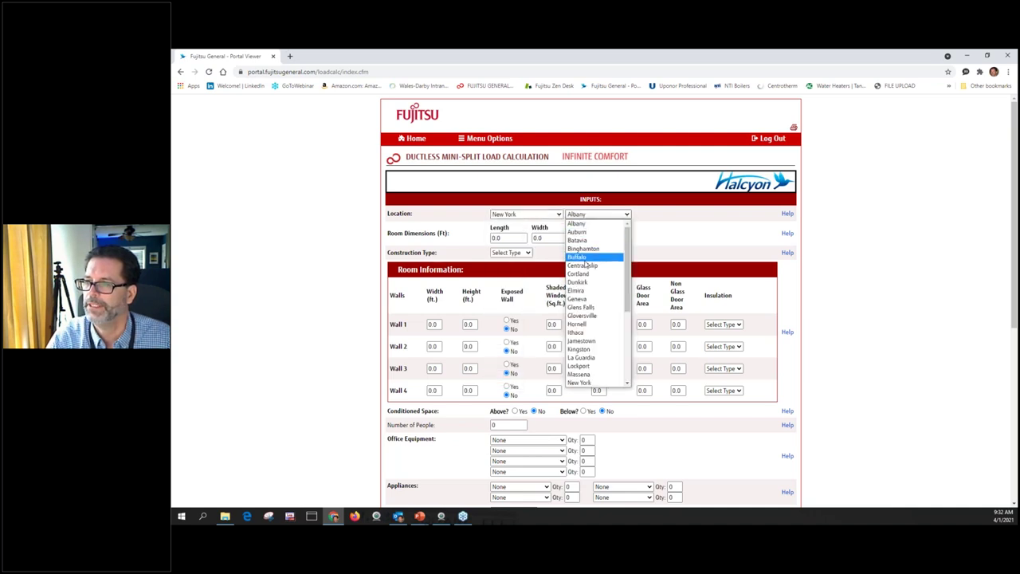
pyautogui.click(584, 272)
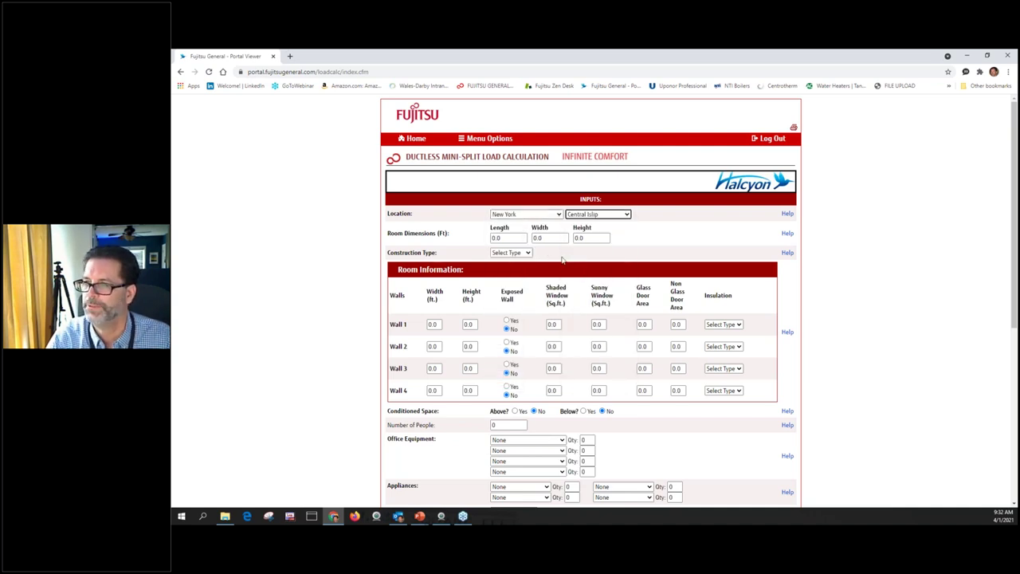
# Step: Set the room's length to 20 ft and its width to 15 ft
pyautogui.click(520, 239)
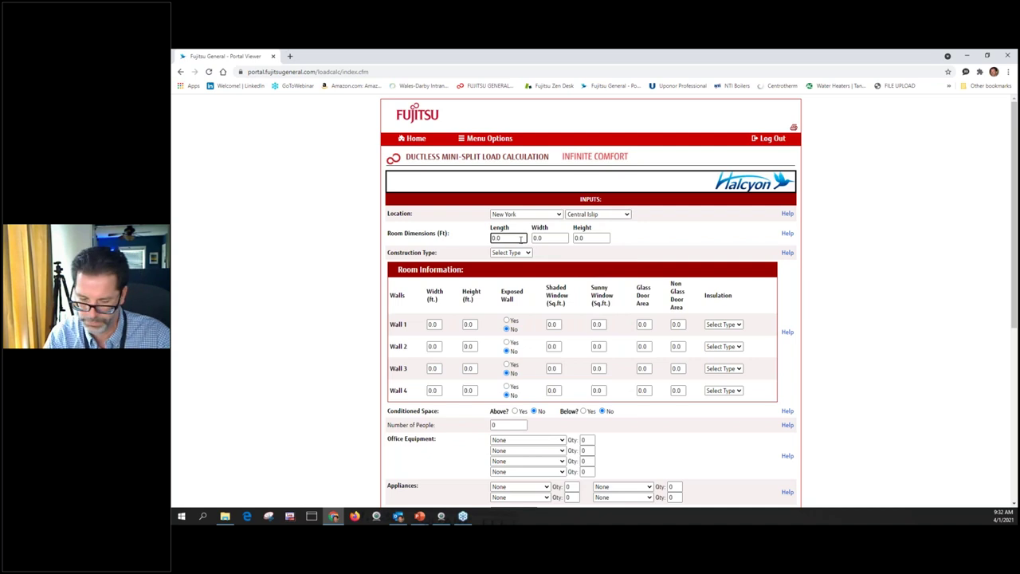
pyautogui.press('BackSpace')
pyautogui.press('BackSpace')
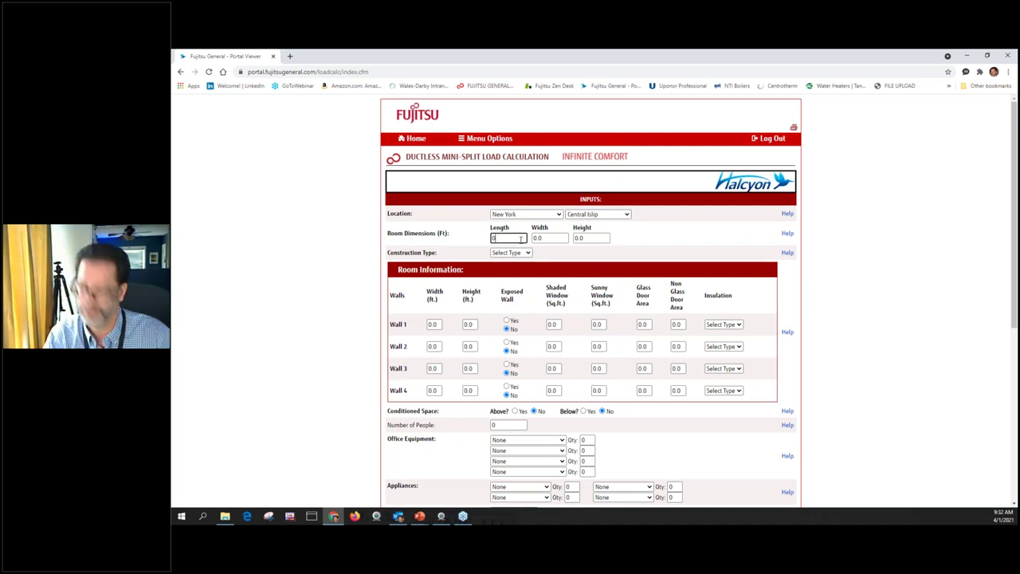
pyautogui.press('BackSpace')
pyautogui.write('20')
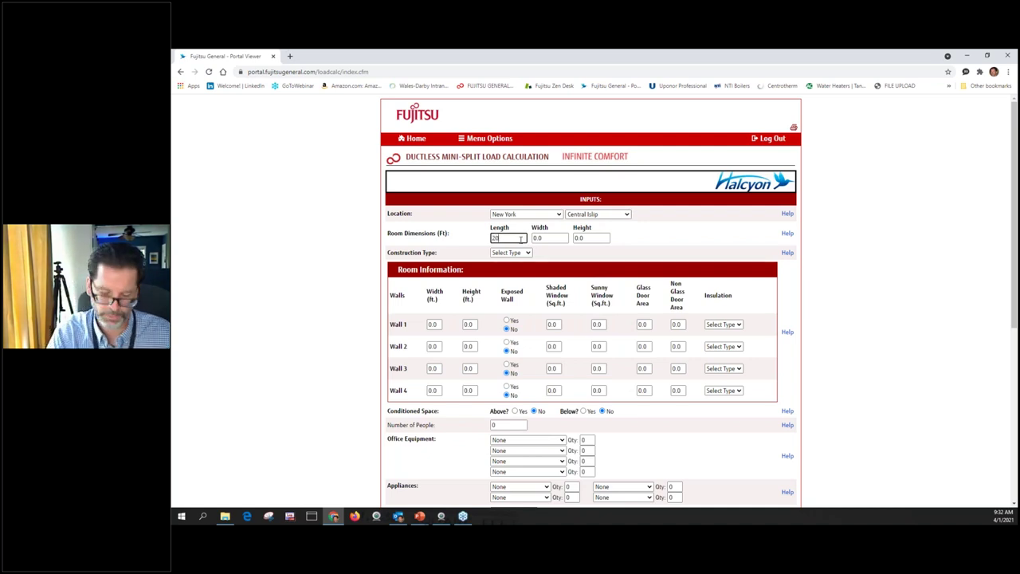
pyautogui.doubleClick(547, 238)
pyautogui.press('BackSpace')
pyautogui.write('15')
# Step: Set the room height to 10 ft and choose Residential as the construction type
pyautogui.click(588, 239)
pyautogui.write('10')
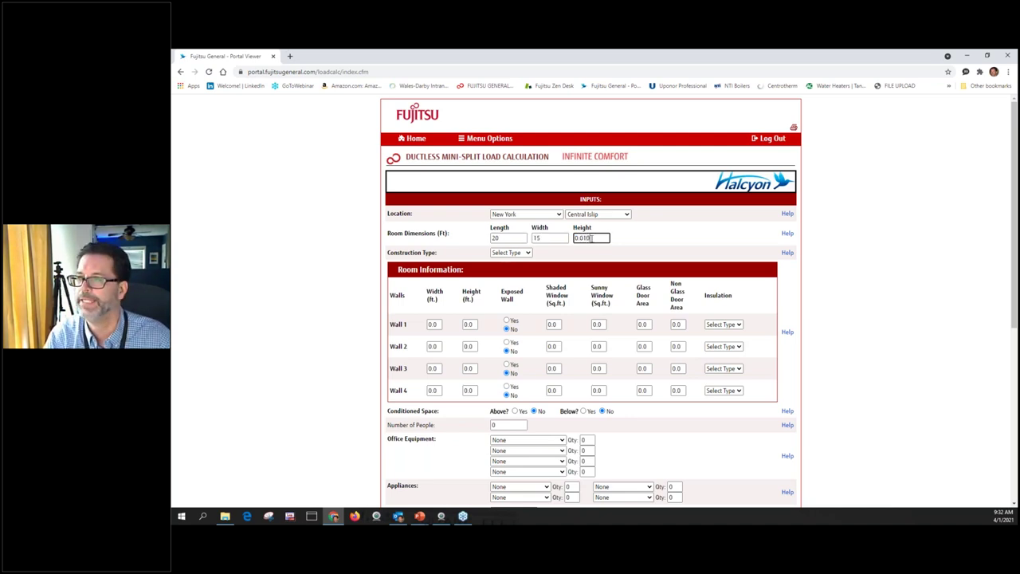
pyautogui.press('BackSpace')
pyautogui.press('BackSpace')
pyautogui.press('BackSpace')
pyautogui.press('BackSpace')
pyautogui.press('BackSpace')
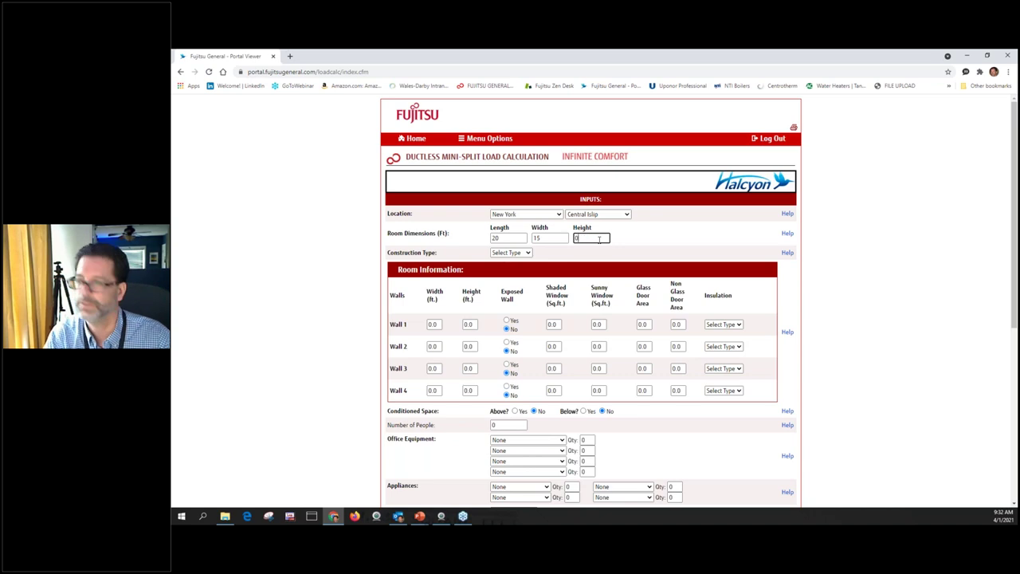
pyautogui.write('10')
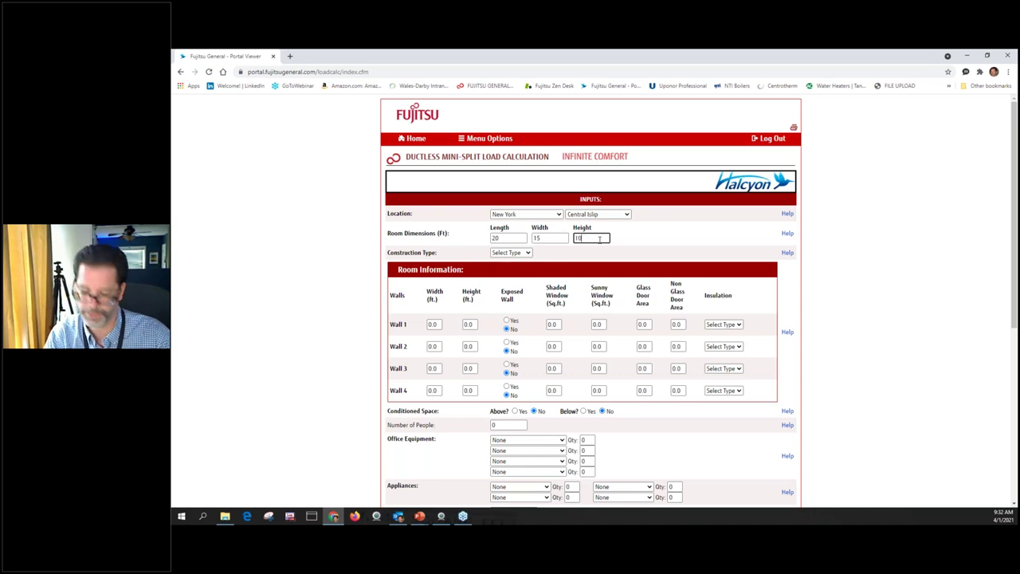
pyautogui.click(522, 253)
pyautogui.click(519, 271)
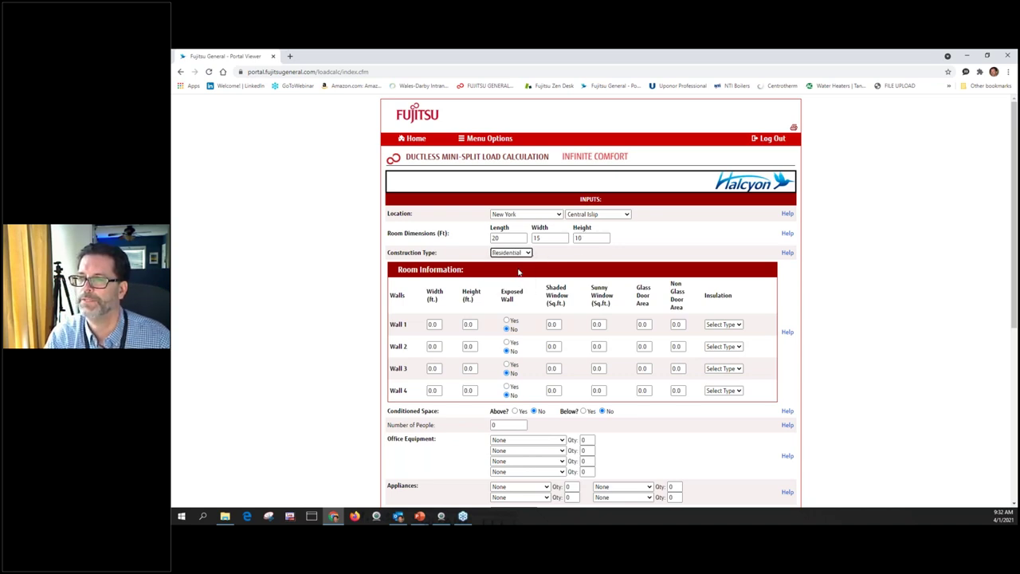
# Step: Enter Wall 1 as 20 ft wide and 10 ft high, and mark it as an exposed wall
pyautogui.doubleClick(435, 325)
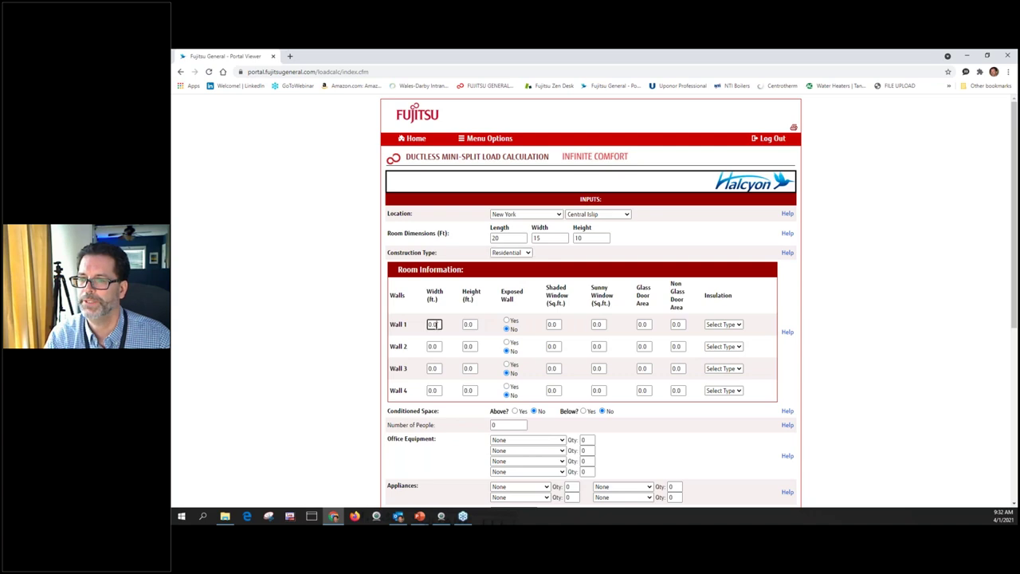
pyautogui.write('20')
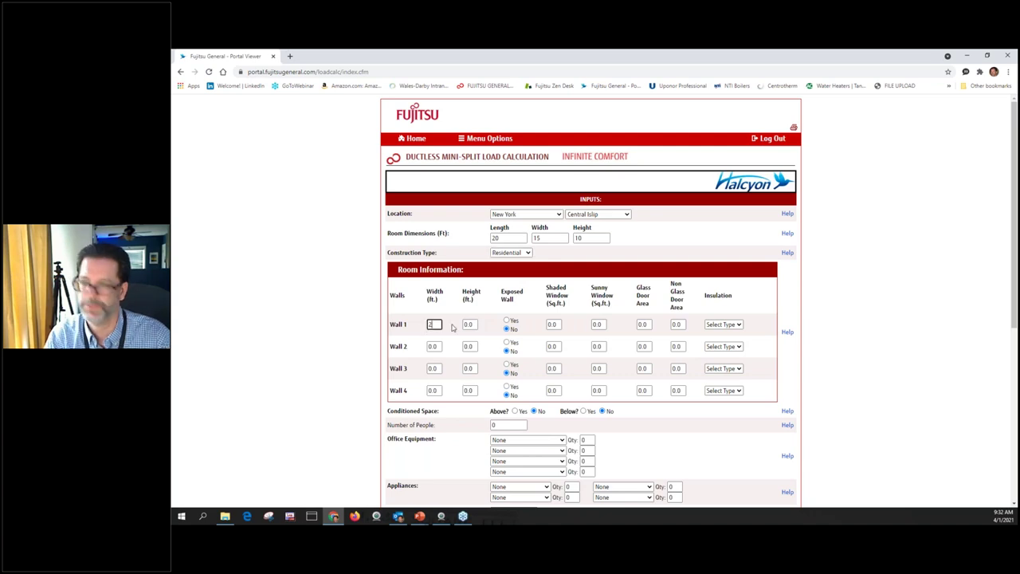
pyautogui.doubleClick(468, 324)
pyautogui.press('BackSpace')
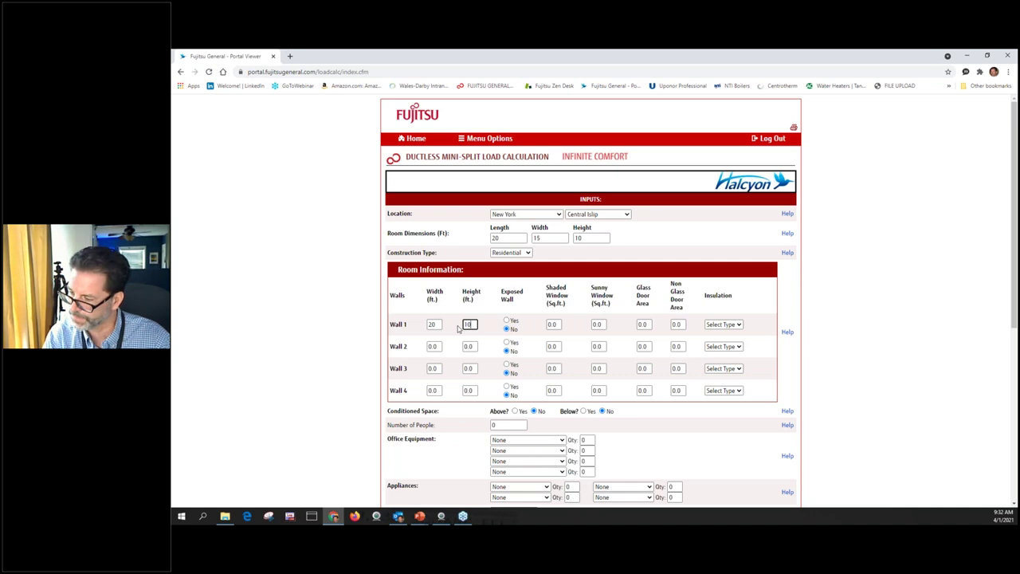
pyautogui.click(506, 321)
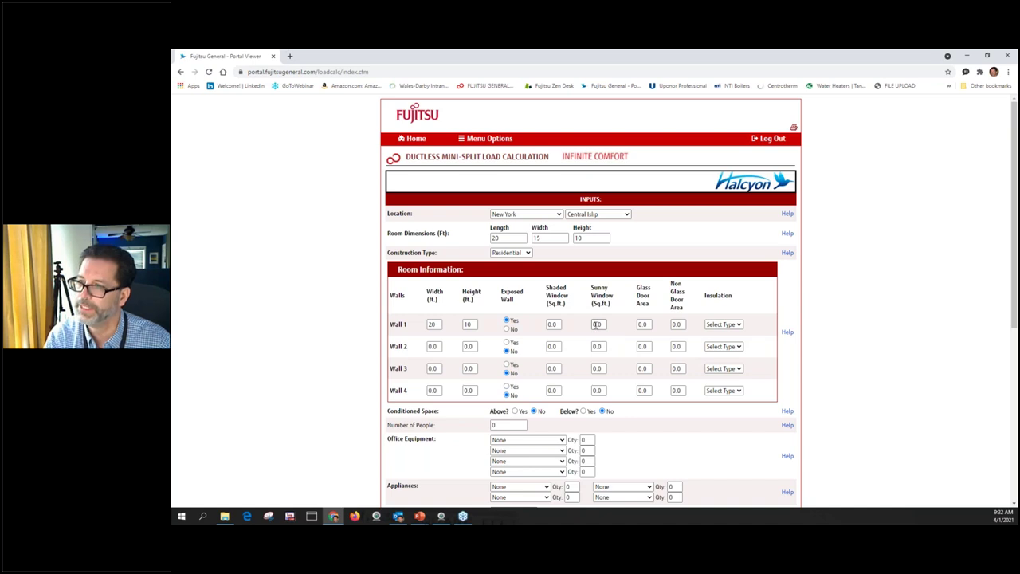
# Step: Set Wall 1's sunny window area to 20 sq. ft. and its insulation to Medium
pyautogui.click(598, 325)
pyautogui.rightClick(600, 323)
pyautogui.click(597, 324)
pyautogui.doubleClick(597, 324)
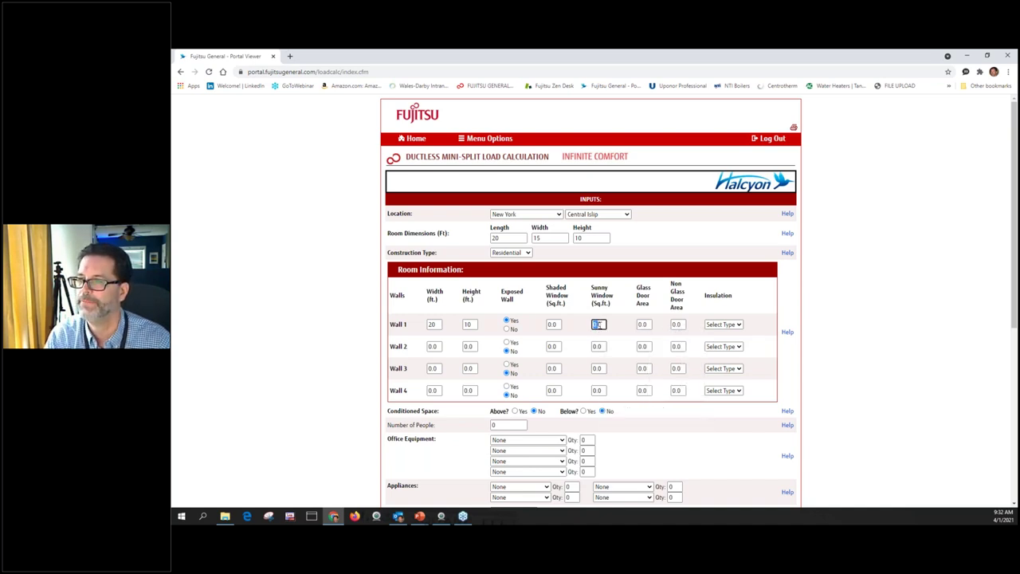
pyautogui.write('20')
pyautogui.click(738, 325)
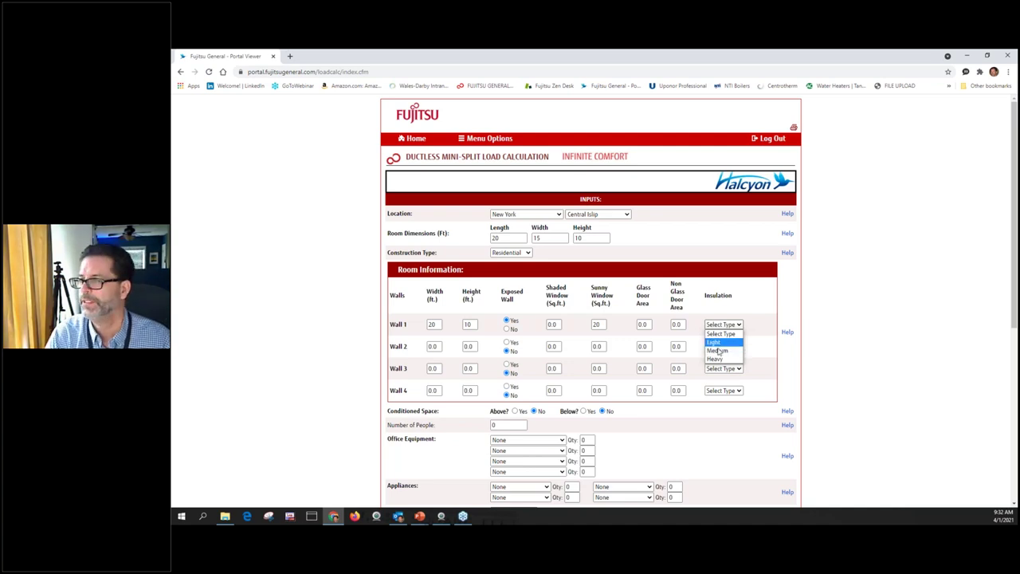
pyautogui.press('Escape')
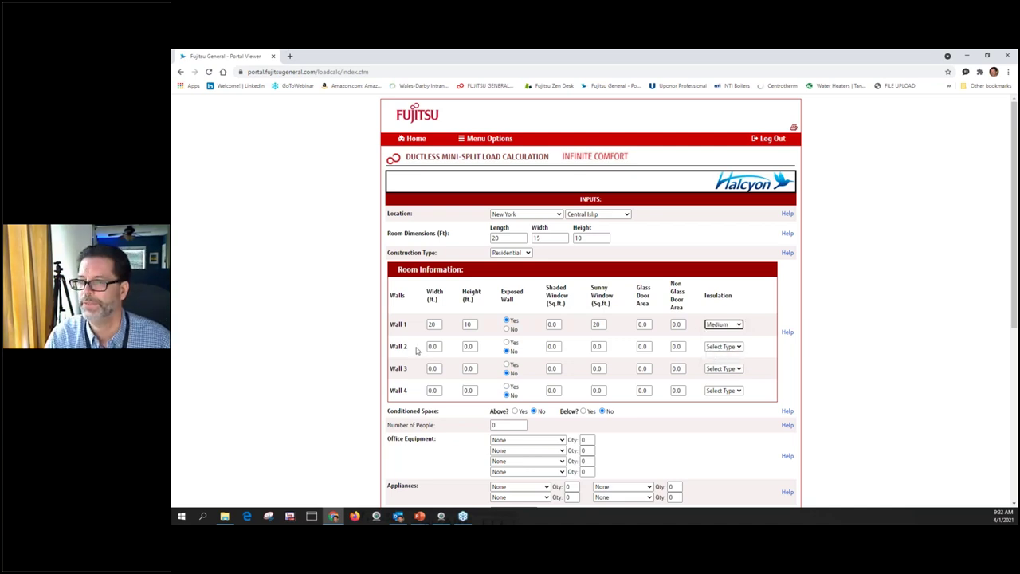
# Step: Enter Wall 2 as 15 ft wide and 10 ft high, and mark it as an exposed wall
pyautogui.click(431, 348)
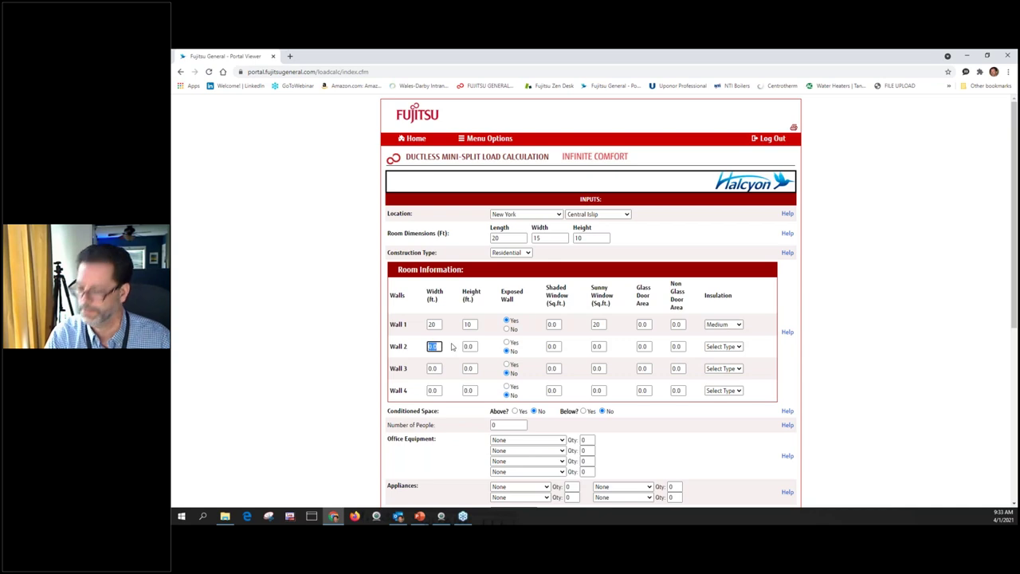
pyautogui.write('15')
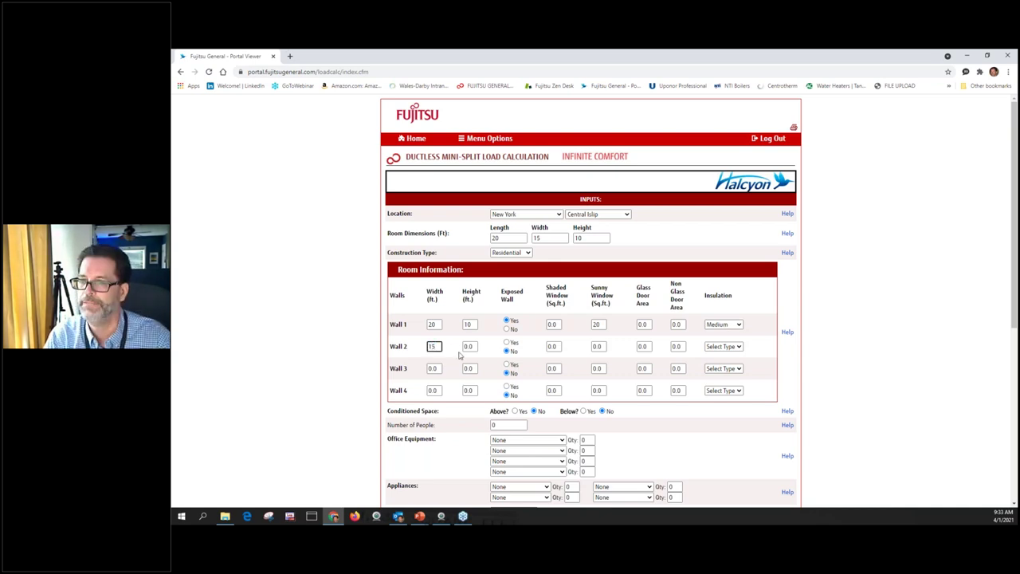
pyautogui.press('Tab')
pyautogui.write('10')
pyautogui.click(506, 343)
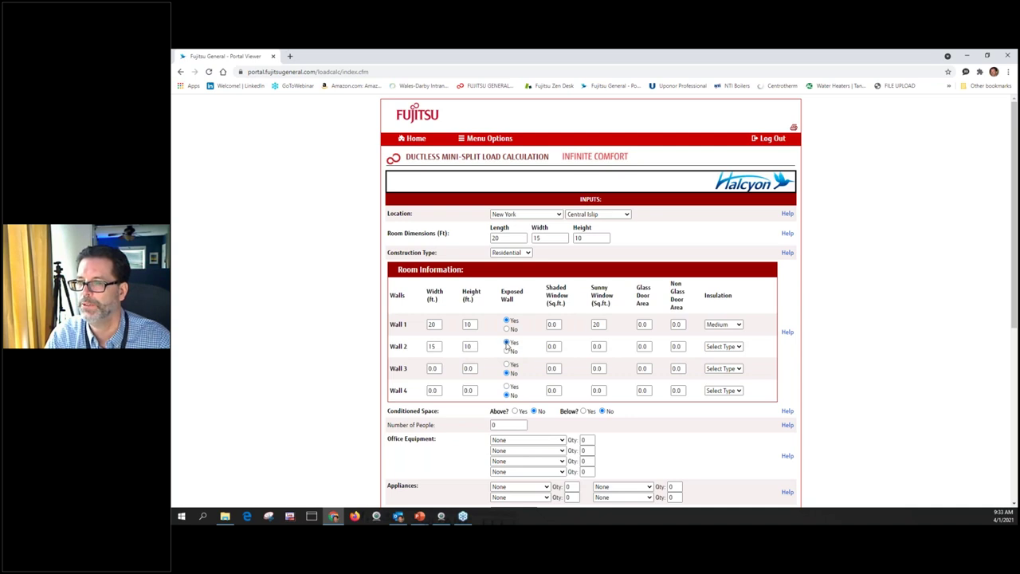
# Step: Set Wall 2's sunny window area to 30 sq. ft. and its insulation to Medium
pyautogui.click(597, 346)
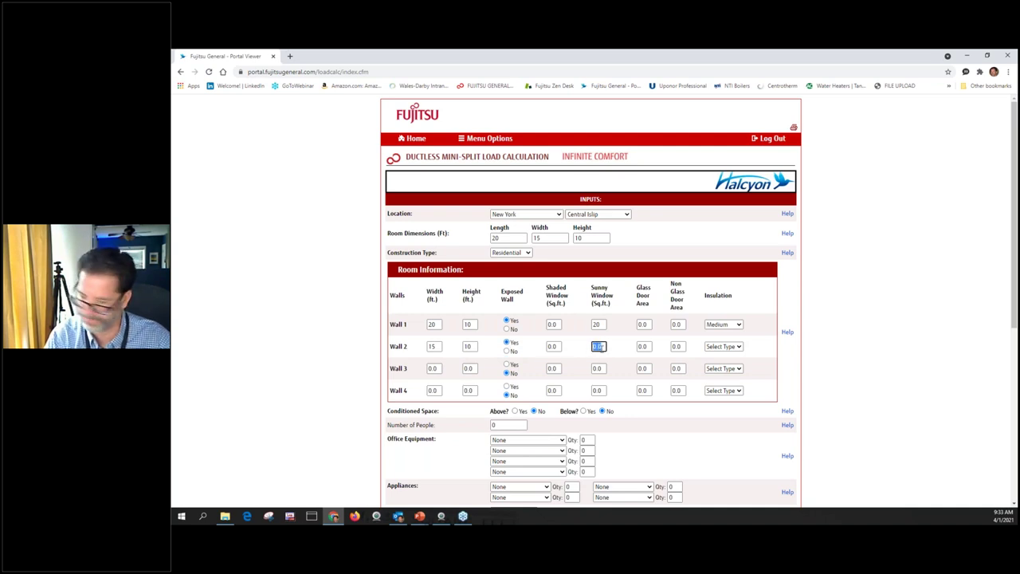
pyautogui.write('30')
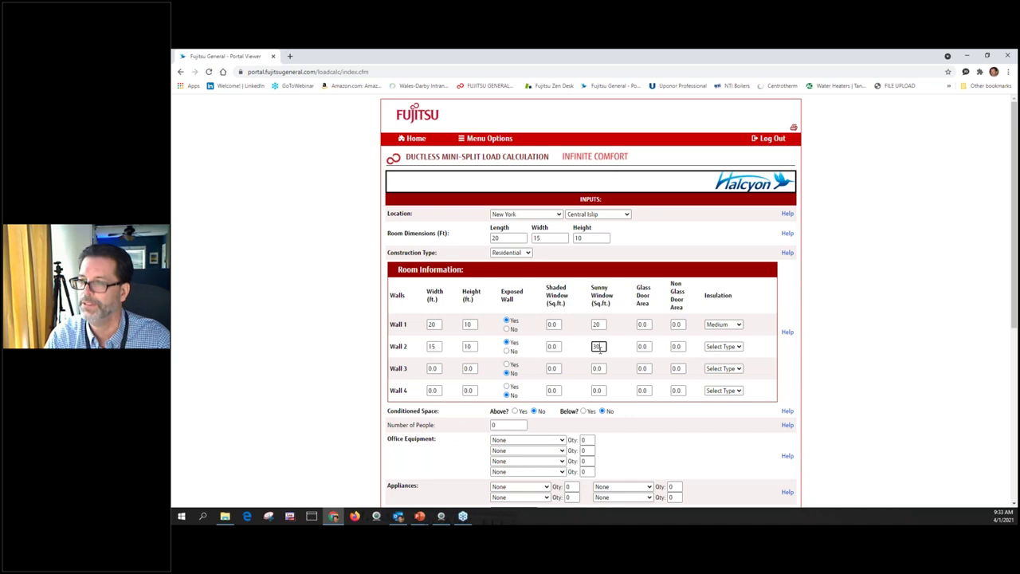
pyautogui.click(739, 346)
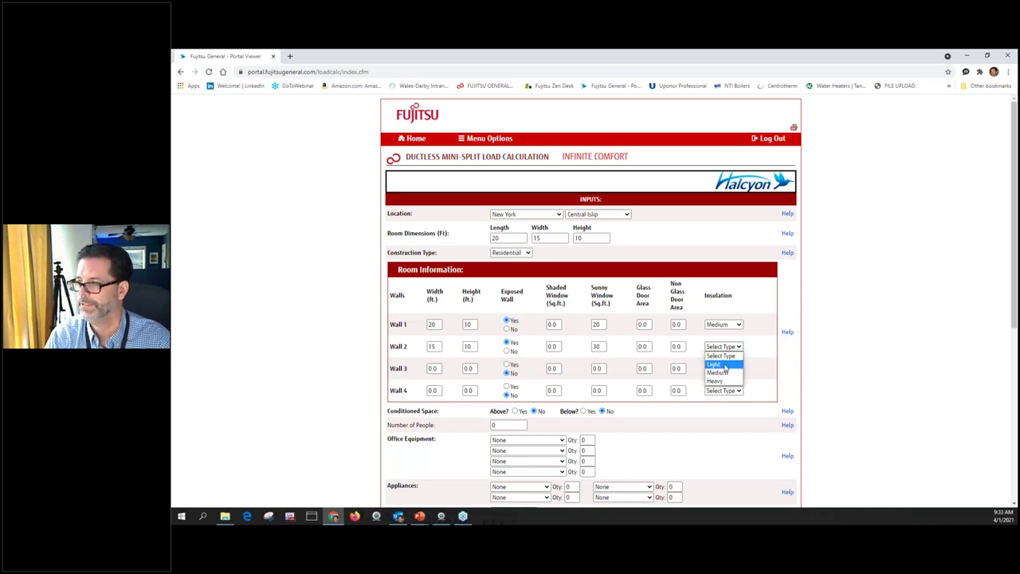
pyautogui.click(723, 371)
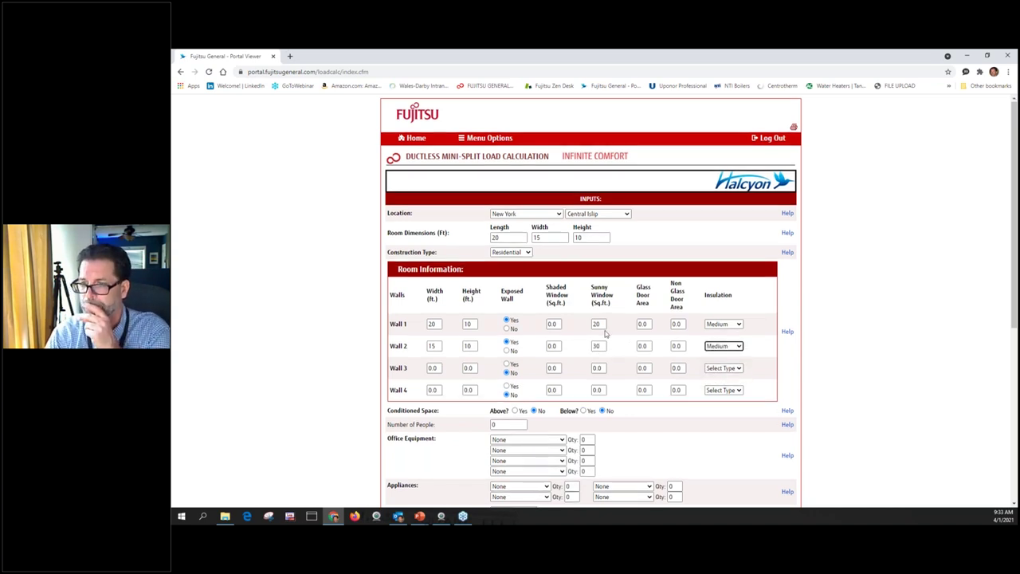
# Step: Indicate conditioned space above the room and set the number of people to 2
pyautogui.scroll(-1, 478, 343)
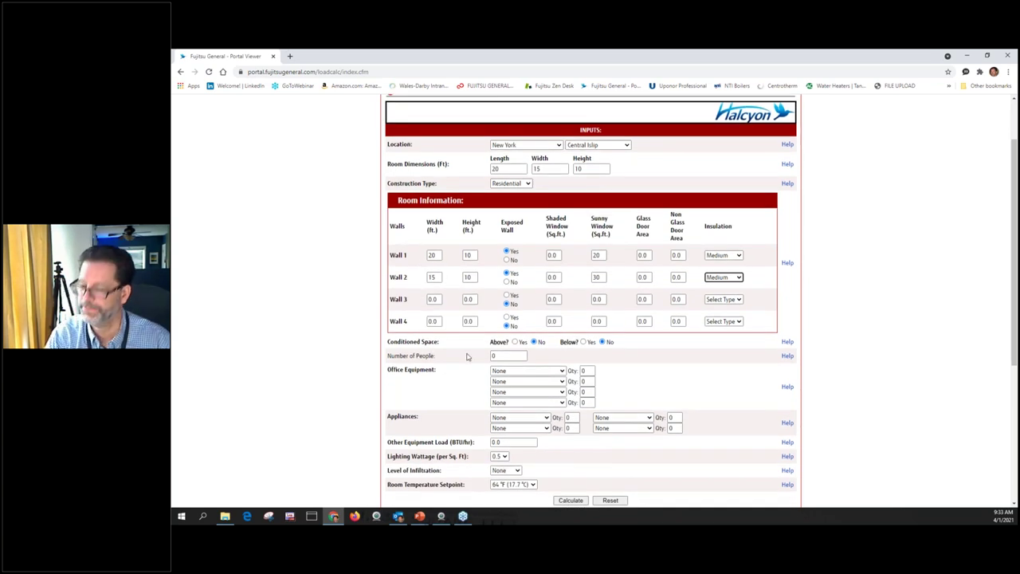
pyautogui.click(515, 342)
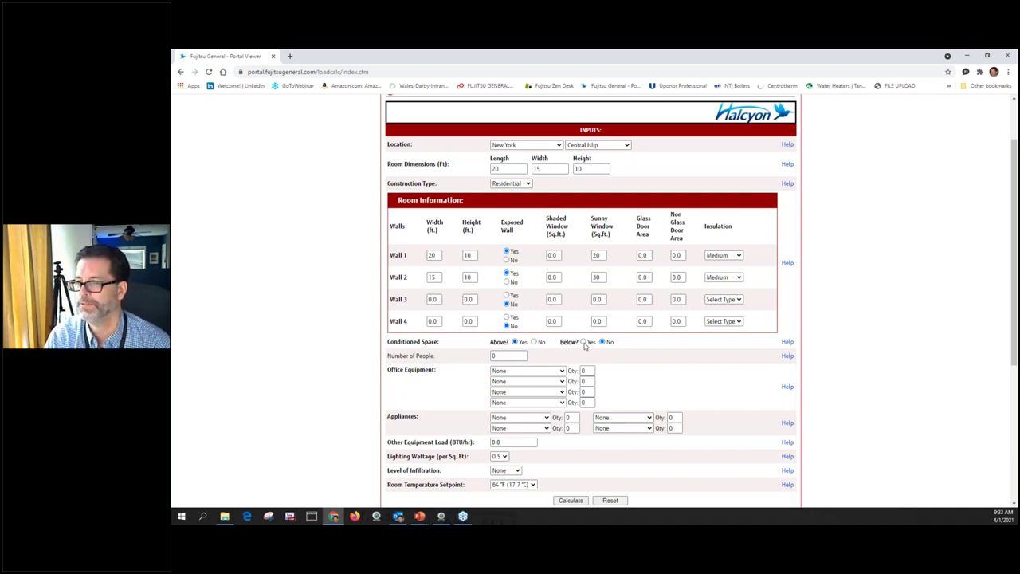
pyautogui.doubleClick(494, 357)
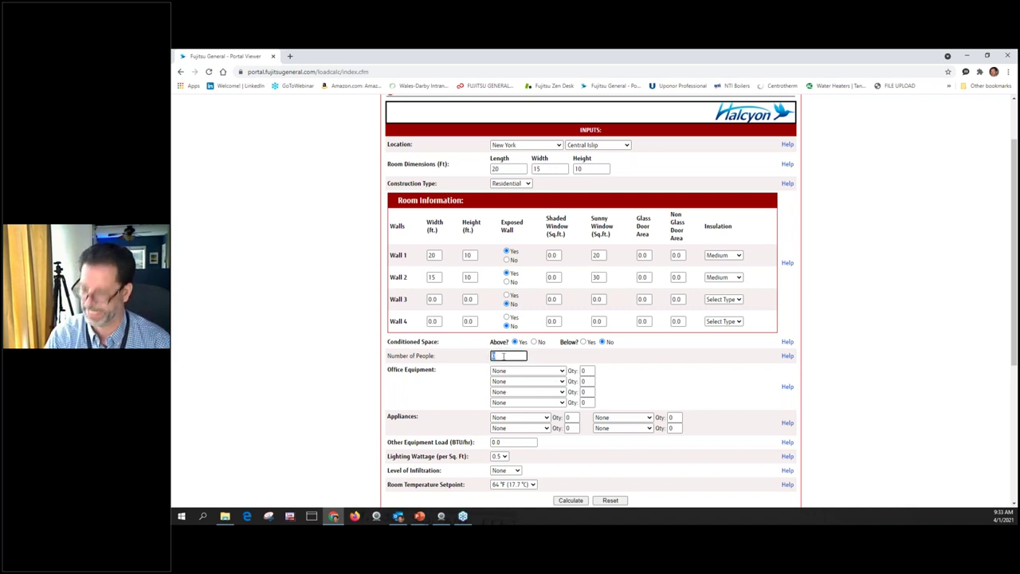
pyautogui.write('2')
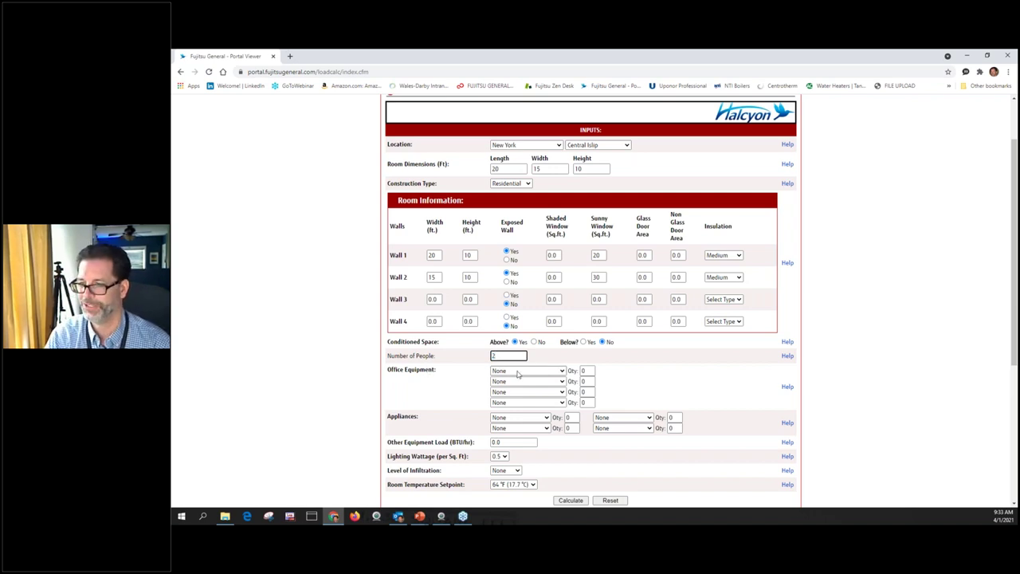
# Step: Look over the available office equipment types and read the help text for Other Equipment Load
pyautogui.click(562, 372)
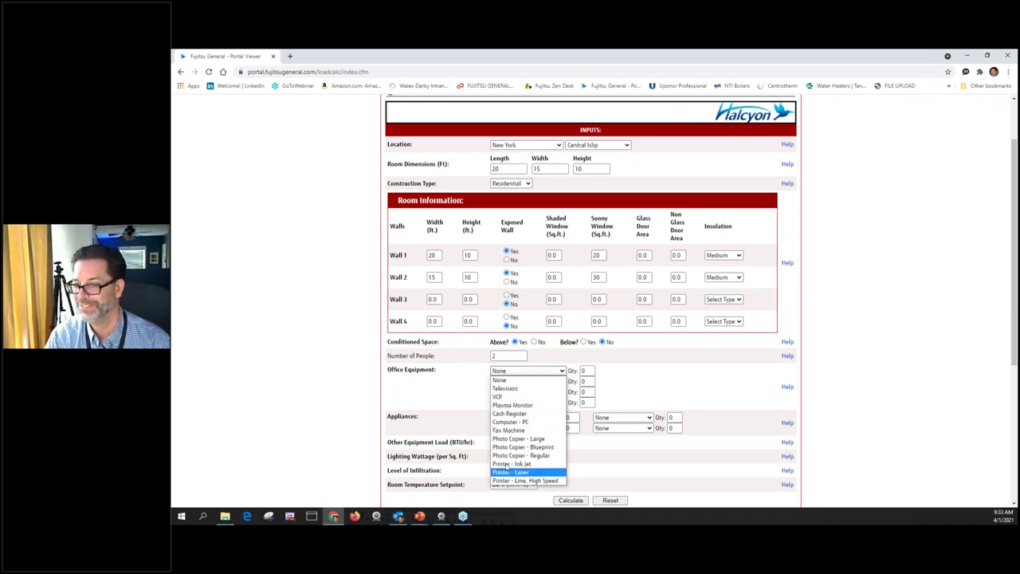
pyautogui.click(428, 402)
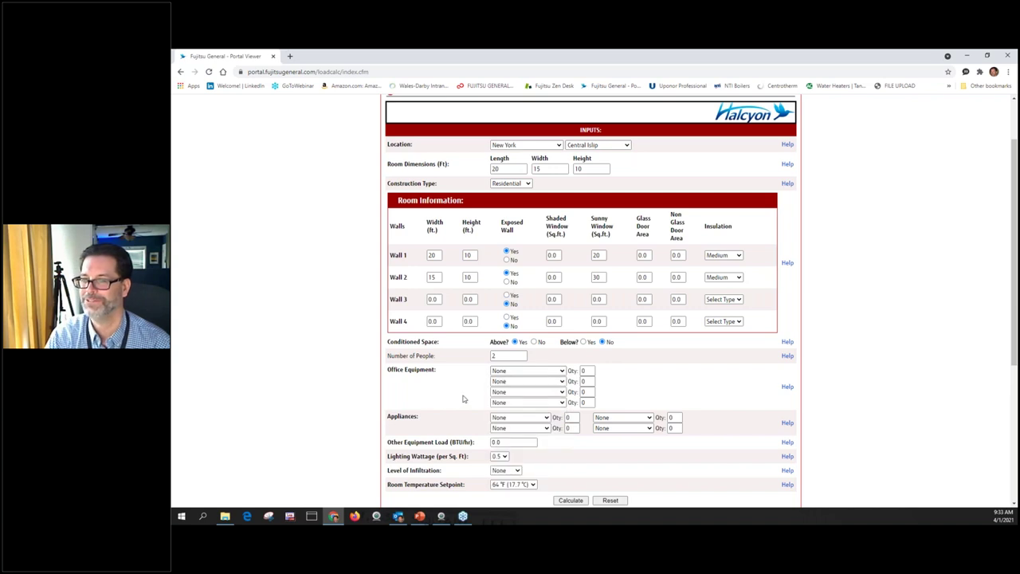
pyautogui.scroll(-1, 447, 405)
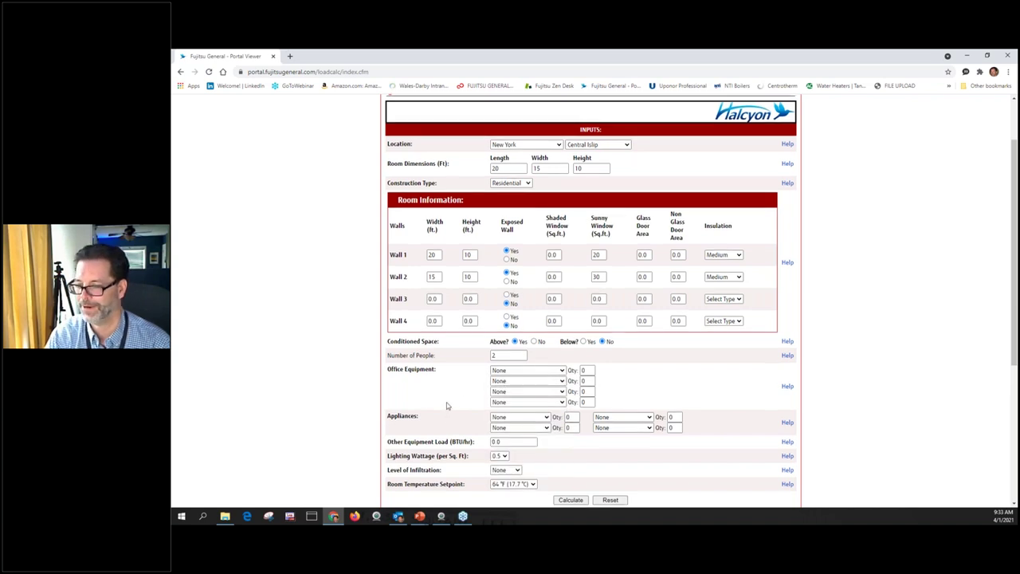
pyautogui.scroll(-2, 448, 406)
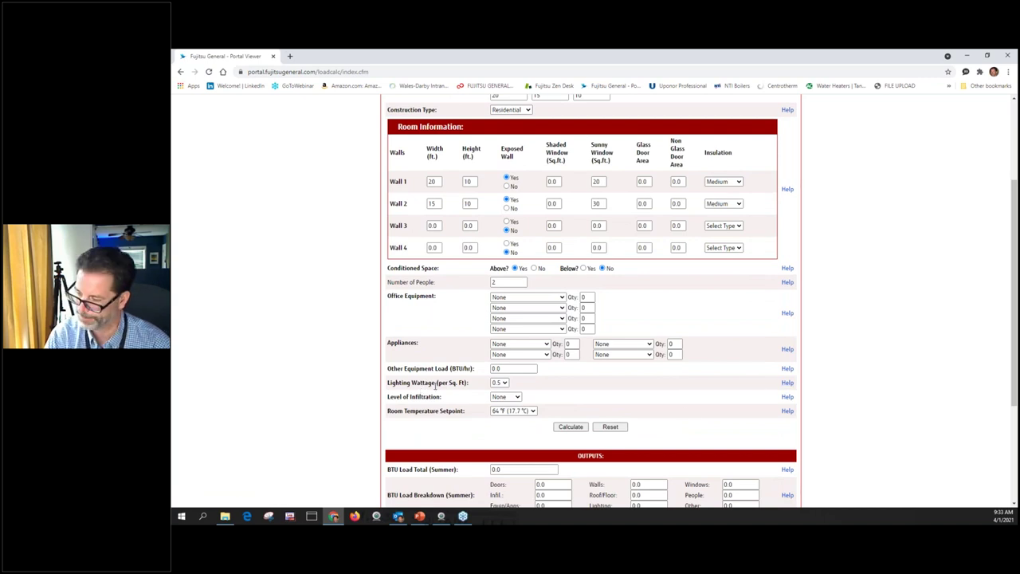
pyautogui.click(787, 369)
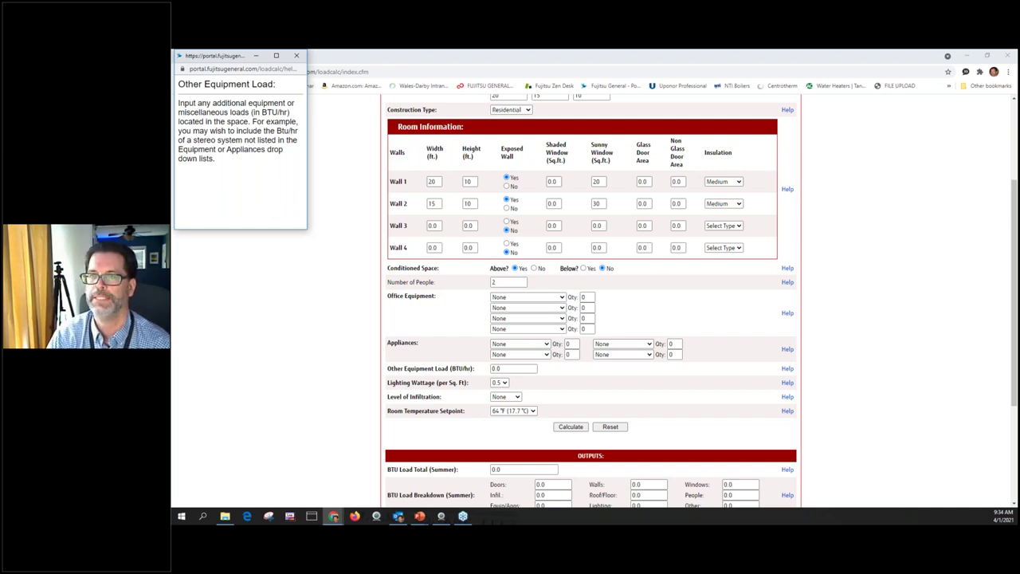
pyautogui.click(296, 55)
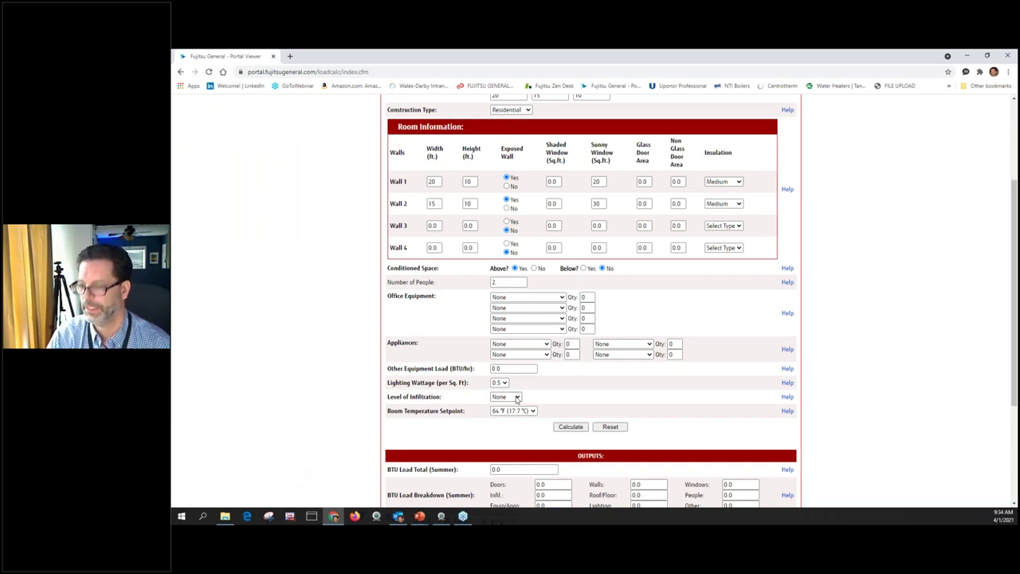
# Step: Set the level of infiltration to Medium and the room temperature setpoint to 70 °F
pyautogui.click(516, 398)
pyautogui.click(502, 422)
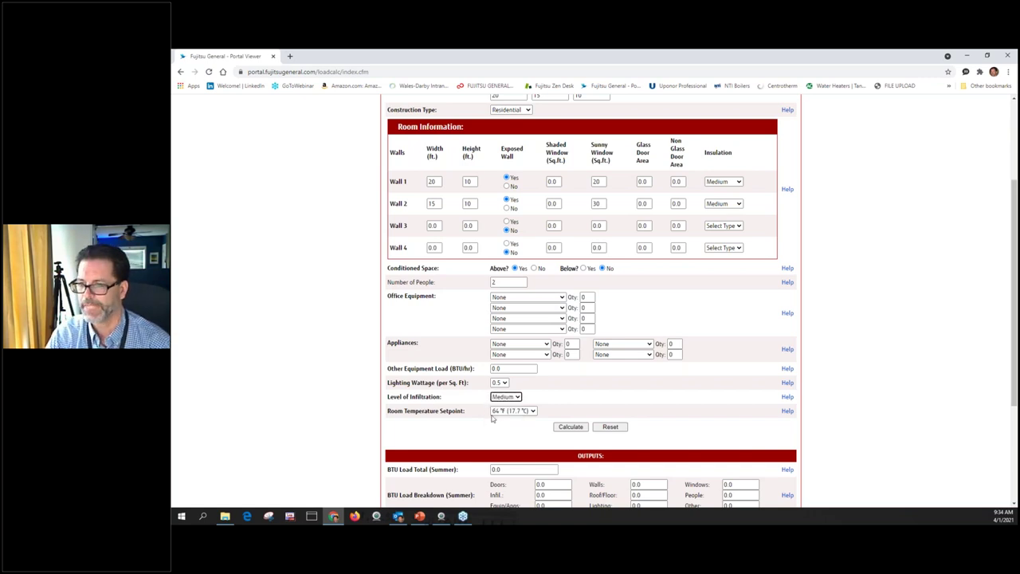
pyautogui.click(533, 411)
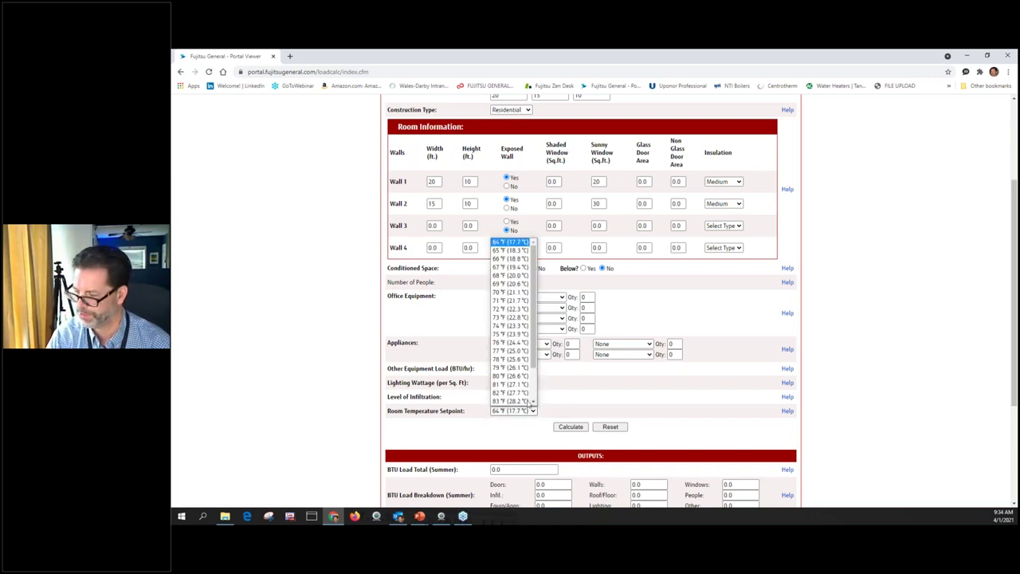
pyautogui.click(505, 293)
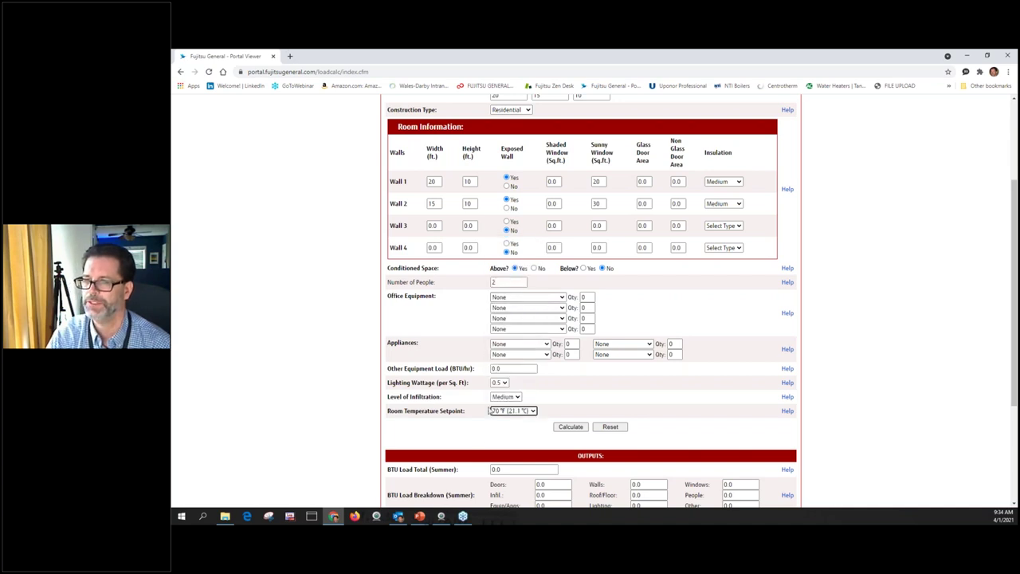
# Step: Calculate the room's load and review the summer and winter BTU totals and breakdowns
pyautogui.click(570, 427)
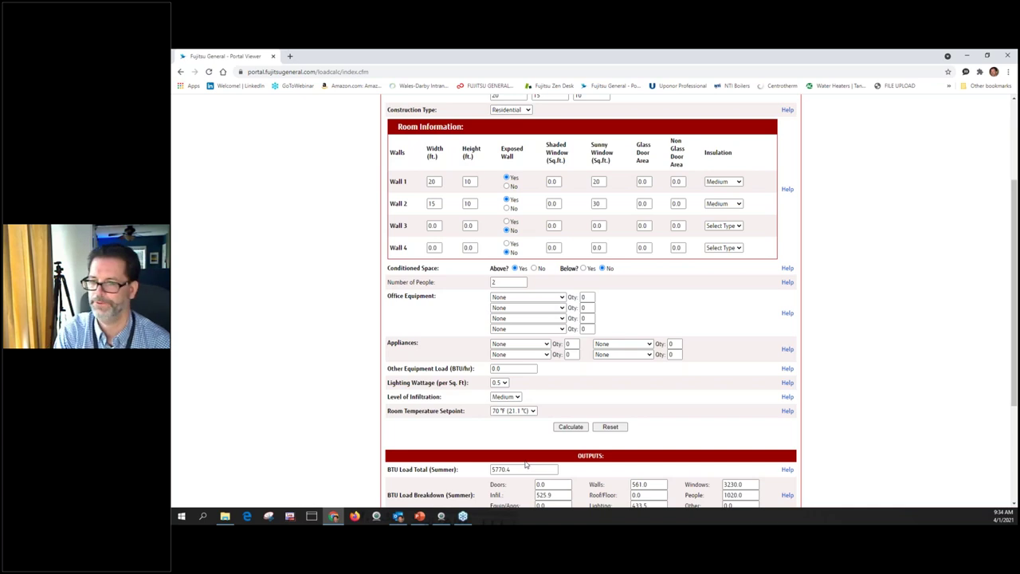
pyautogui.scroll(-1, 525, 464)
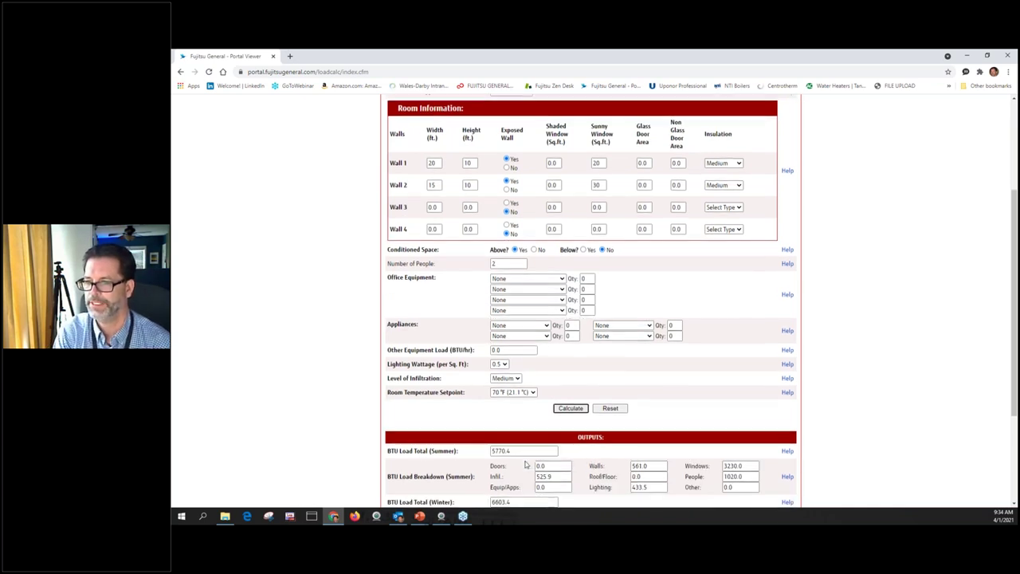
pyautogui.scroll(-1, 525, 464)
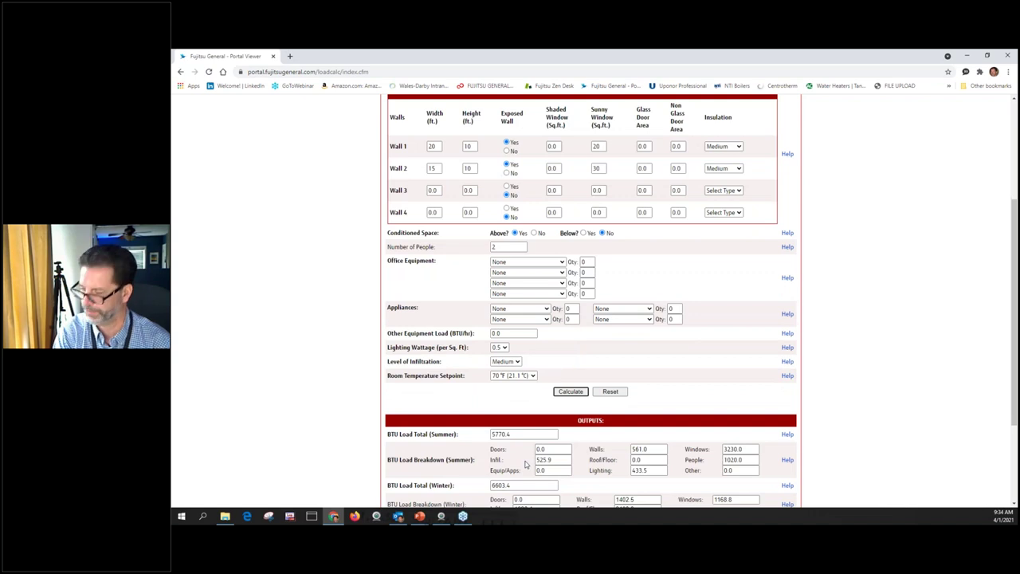
pyautogui.scroll(-1, 525, 464)
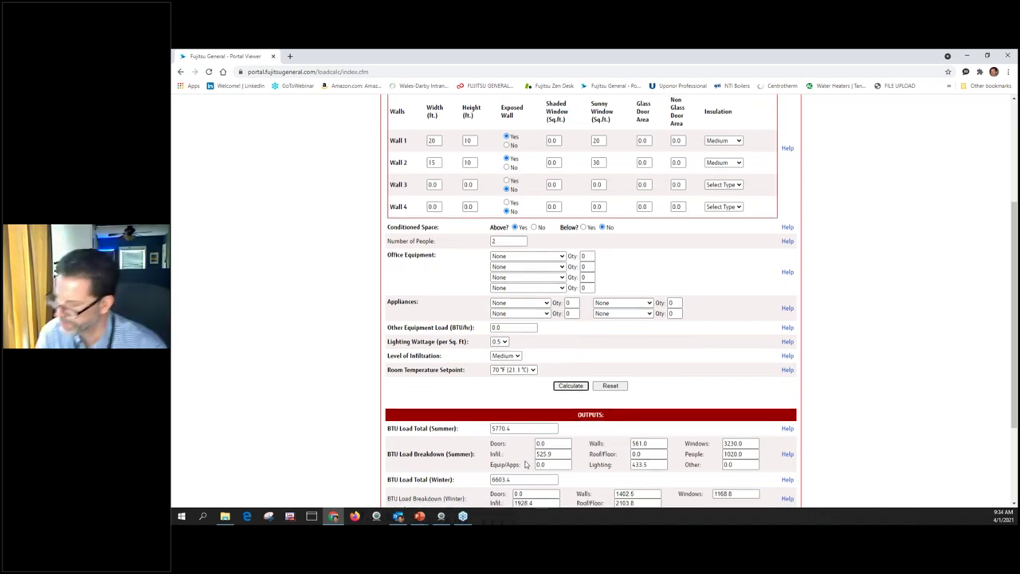
pyautogui.scroll(-1, 525, 464)
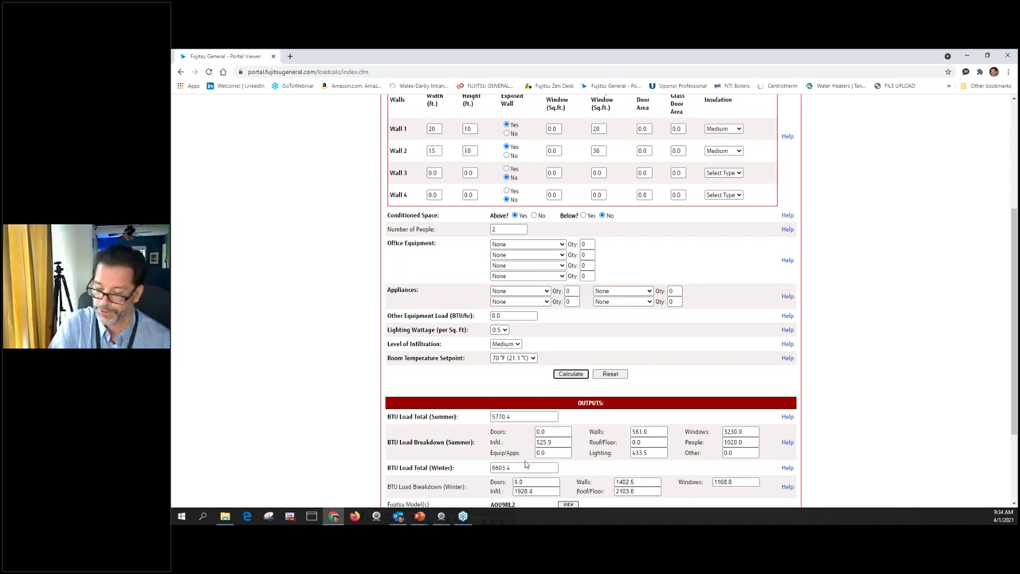
# Step: Recalculate the load with the location changed to La Guardia, and review the resulting BTU loads and matching Fujitsu models
pyautogui.scroll(5, 582, 349)
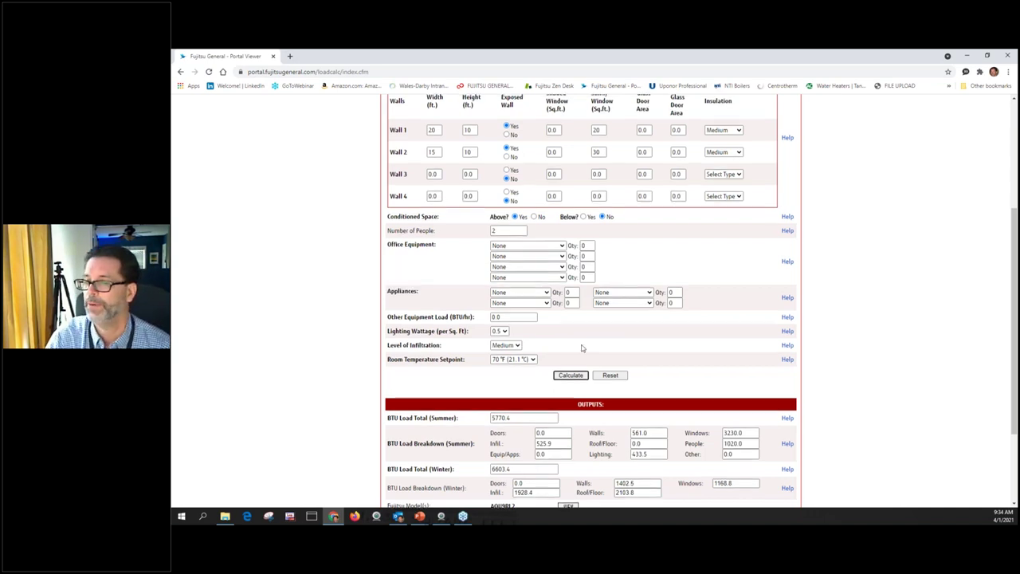
pyautogui.click(607, 214)
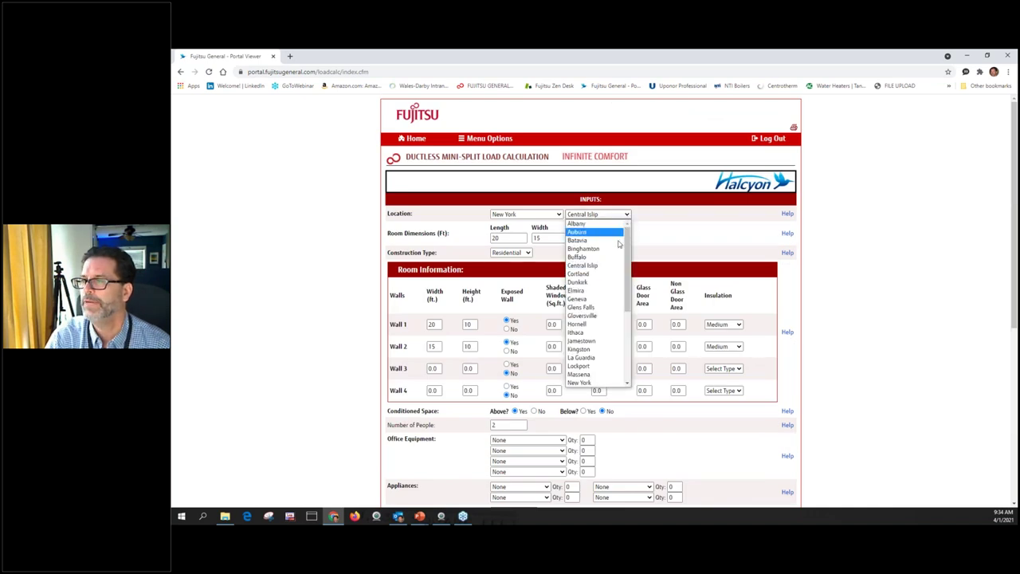
pyautogui.click(579, 358)
pyautogui.scroll(-2, 583, 361)
pyautogui.click(569, 500)
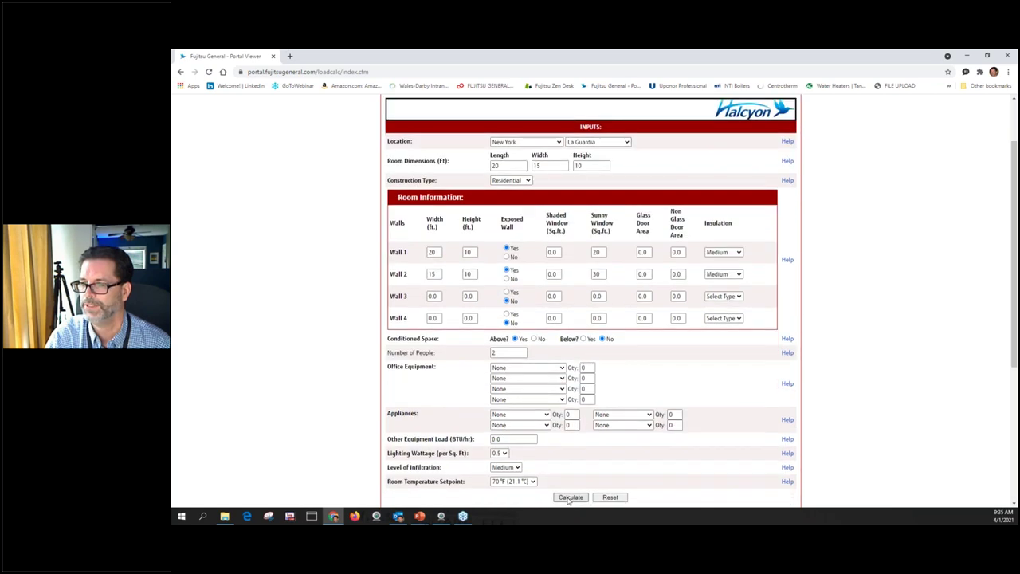
pyautogui.scroll(-2, 569, 491)
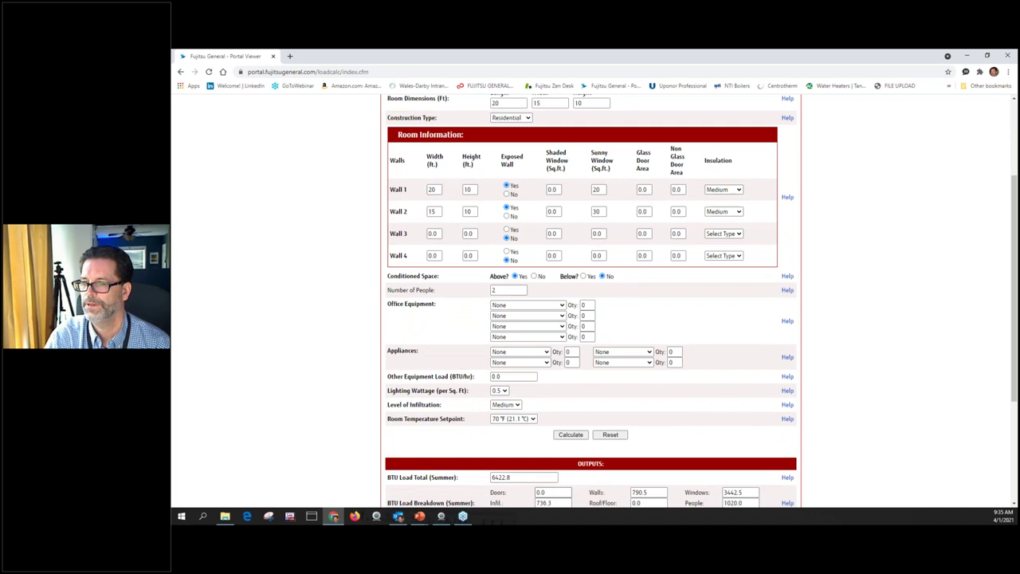
pyautogui.scroll(-1, 591, 301)
pyautogui.scroll(-2, 591, 302)
pyautogui.scroll(-1, 572, 462)
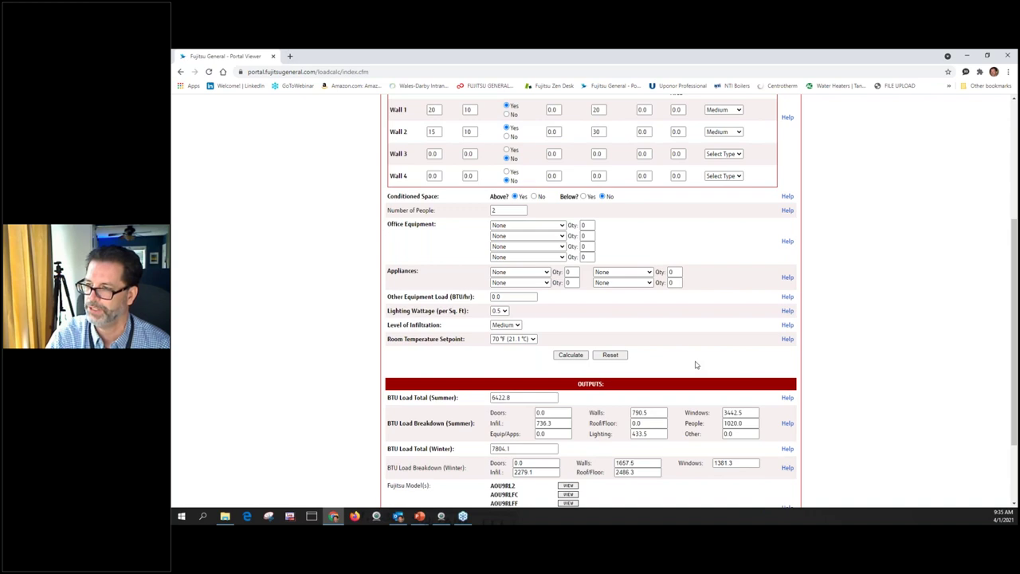
pyautogui.scroll(-1, 695, 354)
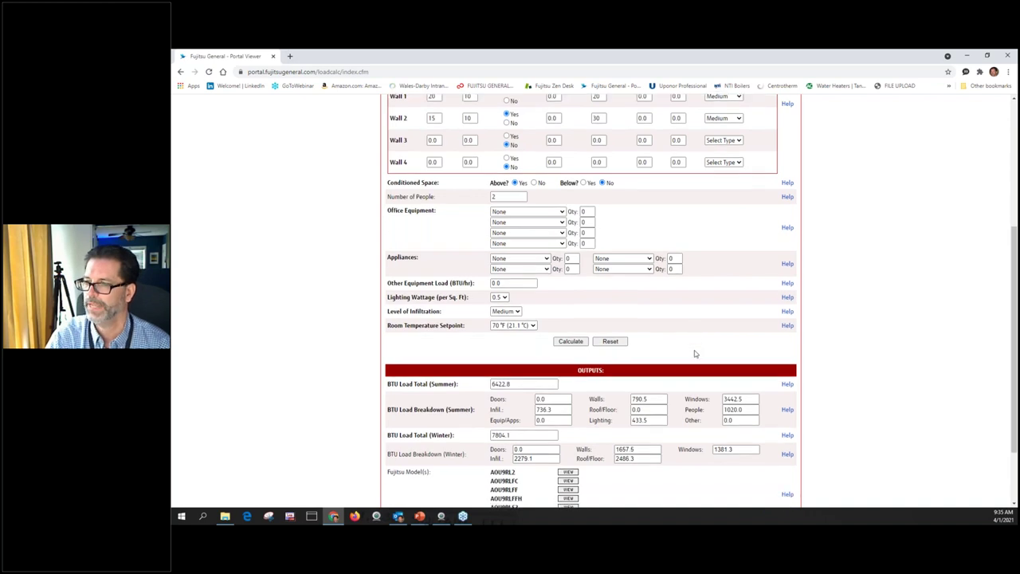
pyautogui.scroll(-4, 694, 354)
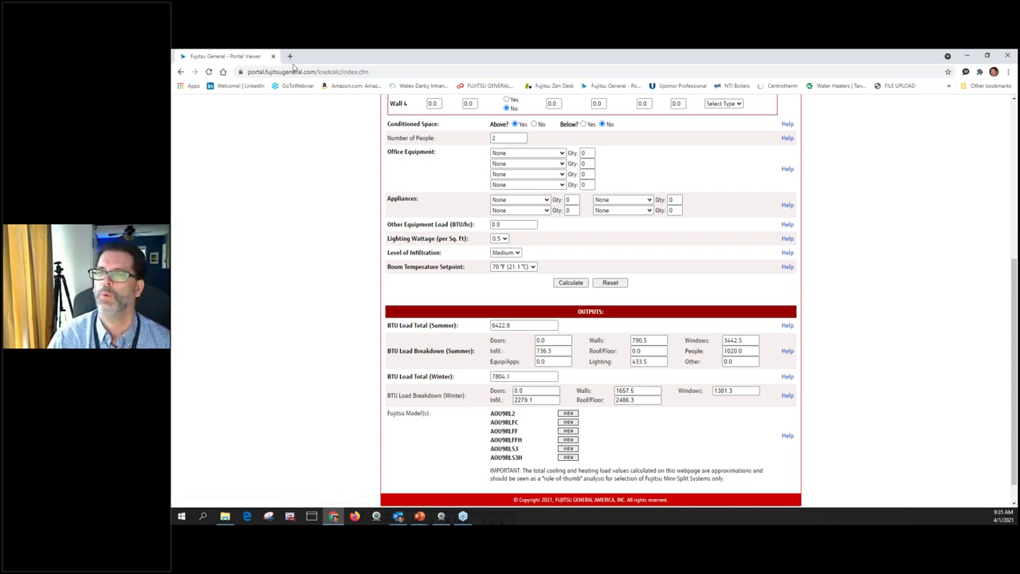
# Step: Return to the portal home page, open Infinite Comfort Pro and view its settings
pyautogui.click(180, 71)
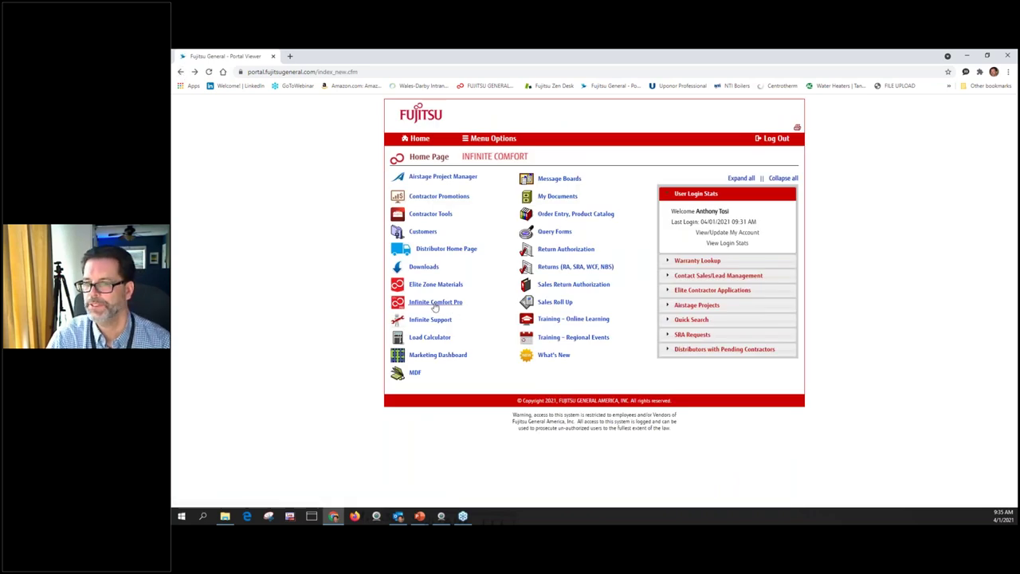
pyautogui.click(435, 305)
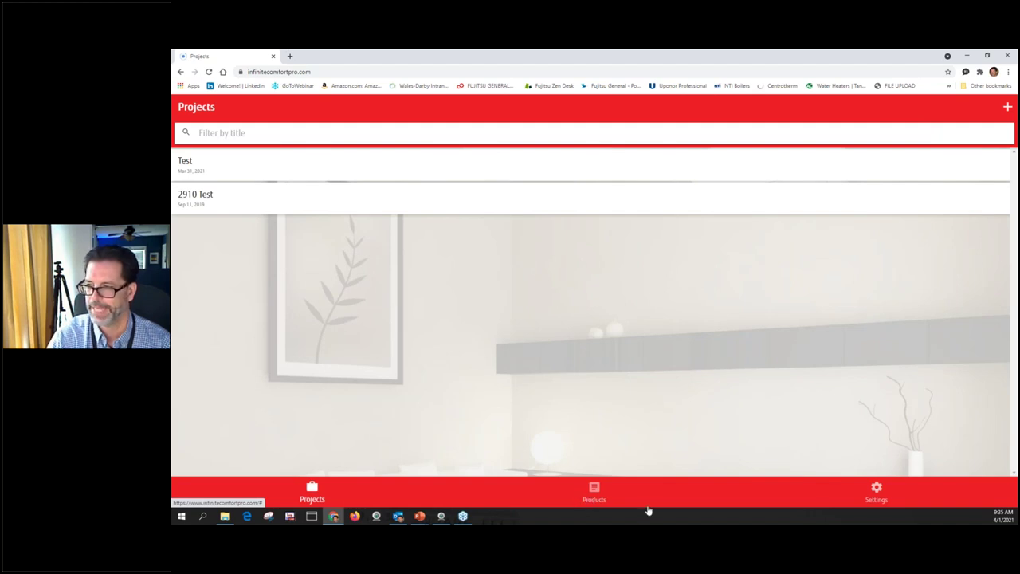
pyautogui.click(879, 494)
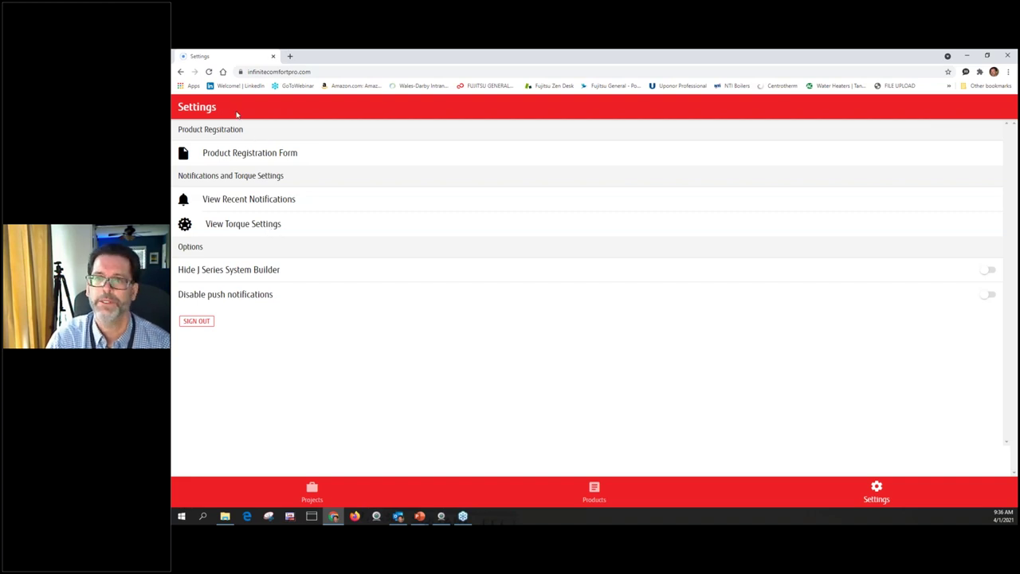
pyautogui.click(180, 72)
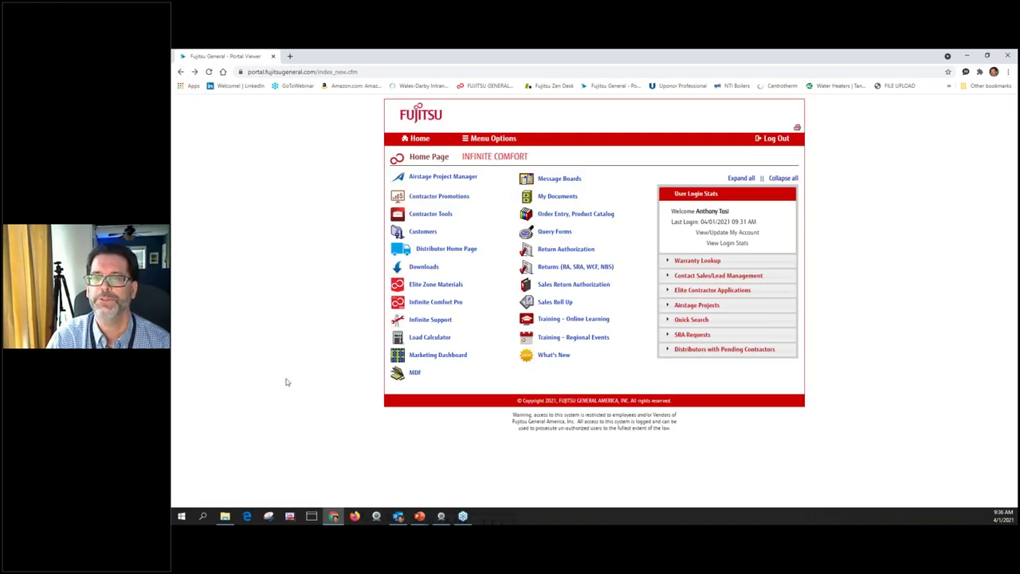
pyautogui.click(420, 287)
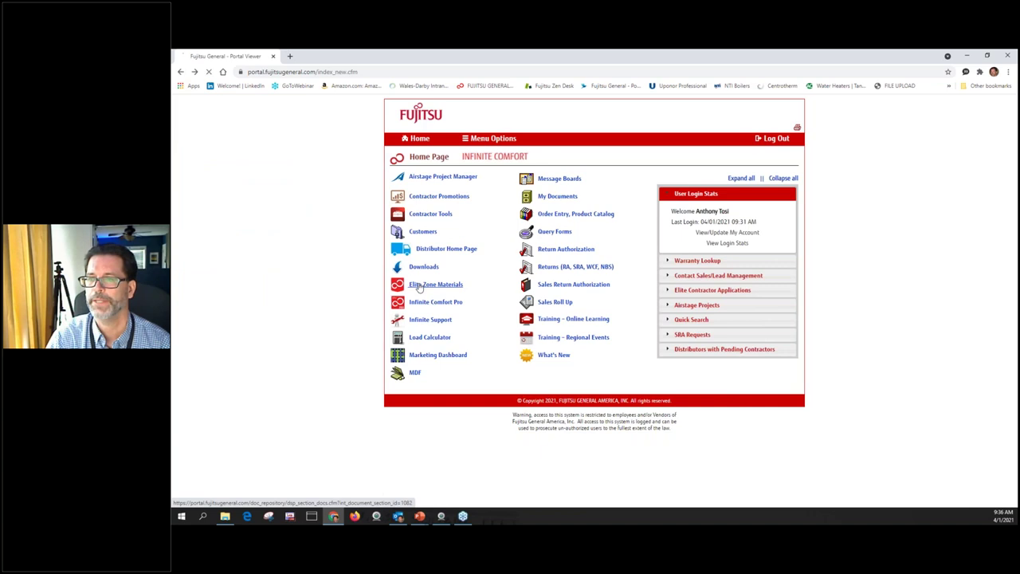
pyautogui.click(180, 72)
# Step: Open the Infinite Comfort Pro product catalog and view the details of the single-zone ASUG09LMAS + AOUG09LMAS1 system
pyautogui.click(434, 307)
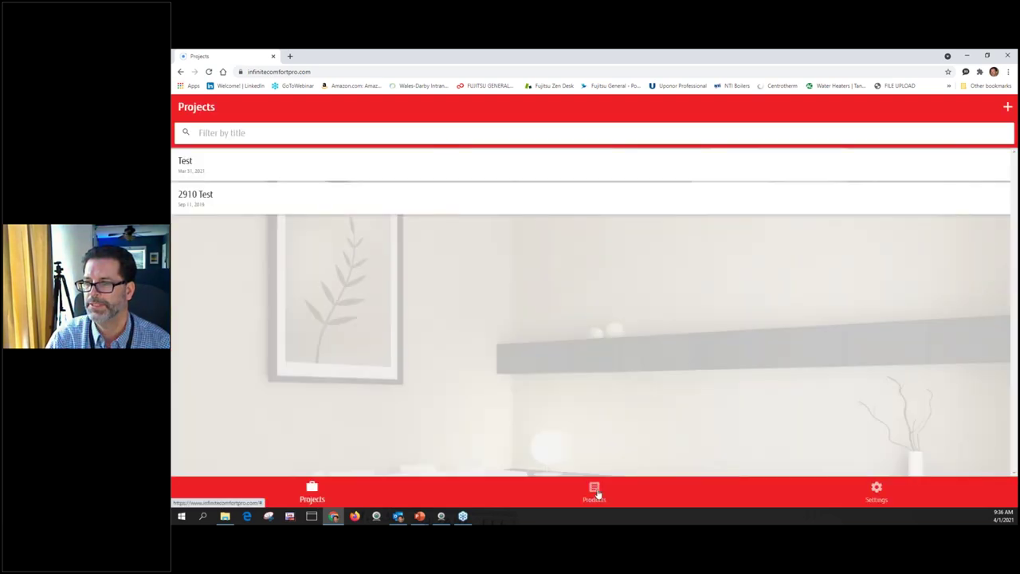
pyautogui.click(595, 493)
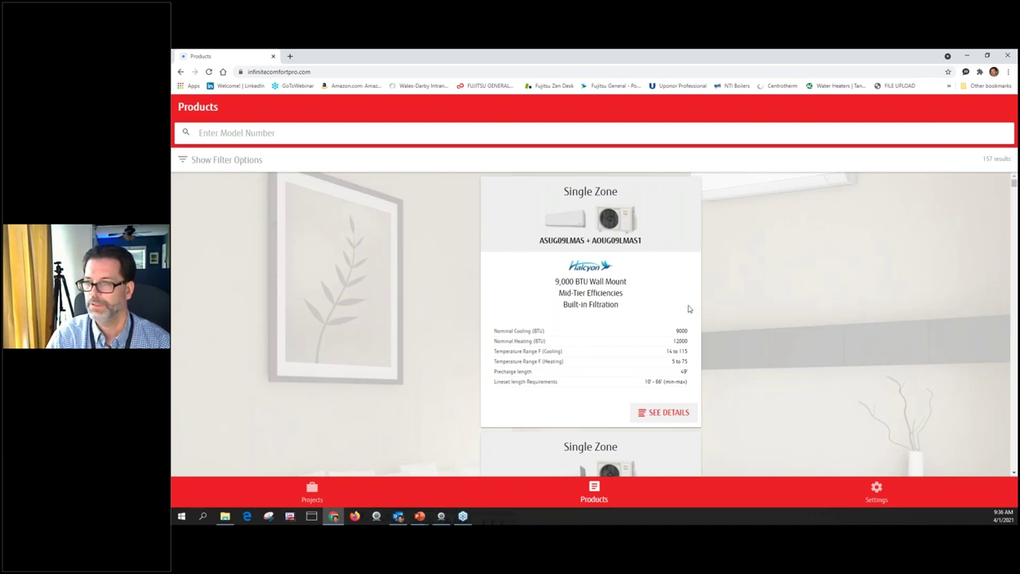
pyautogui.click(669, 414)
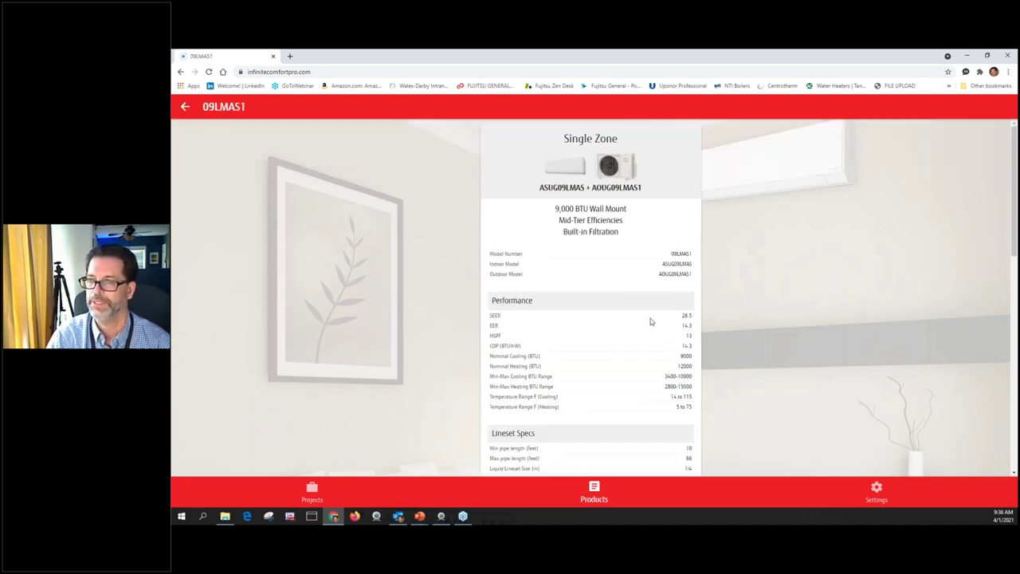